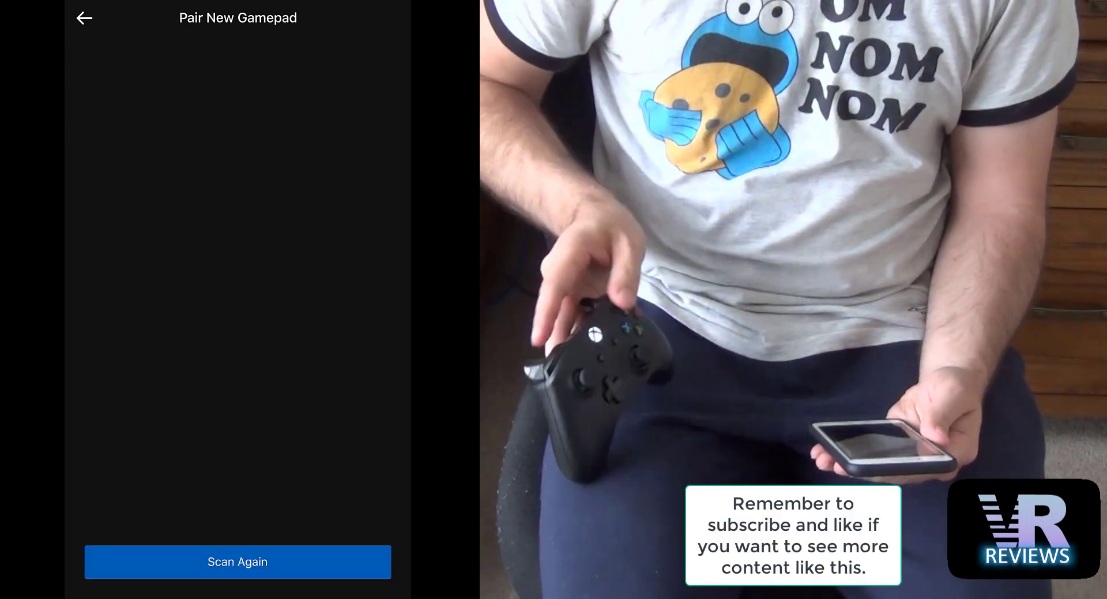
Rescan for a new gamepad to pair with the headset.
click(238, 561)
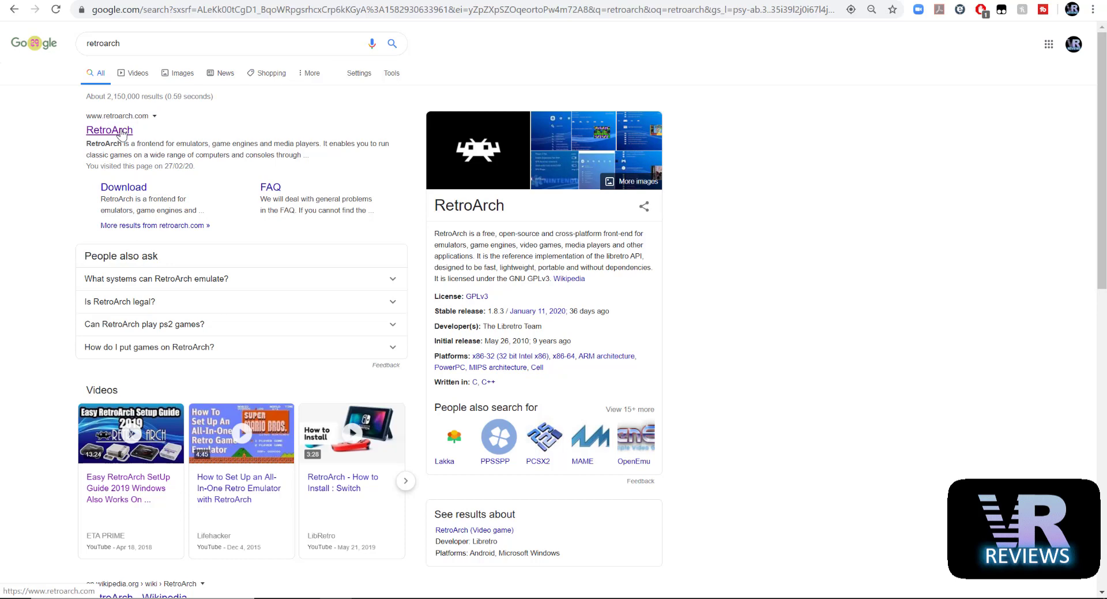
Go to RetroArch's download page and download the generic Android build, not the 64bit or 32bit one.
click(123, 192)
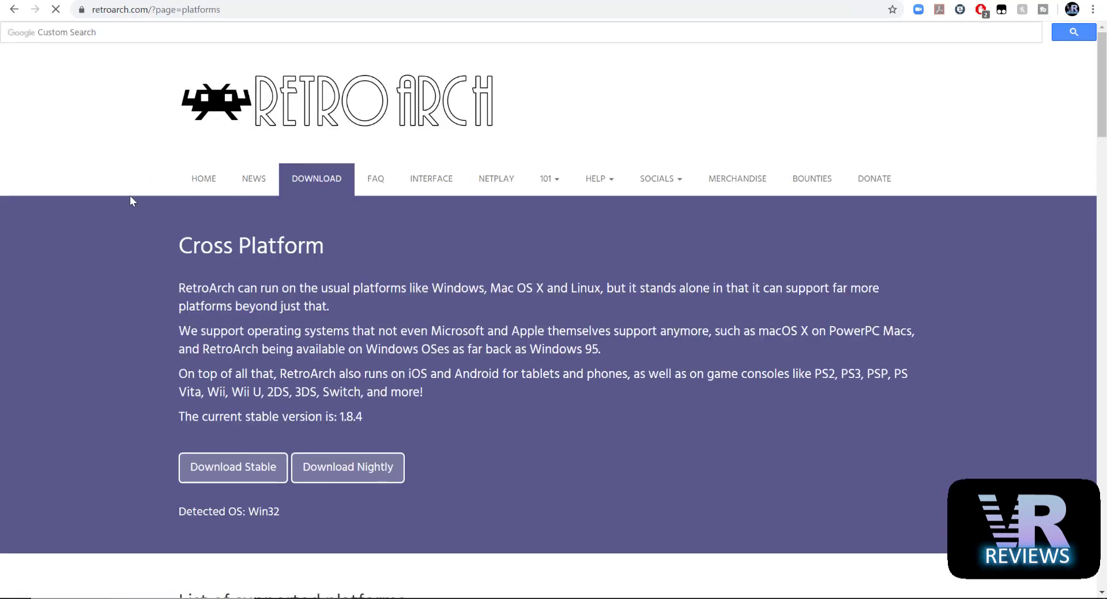
scroll(131, 196, down, 10)
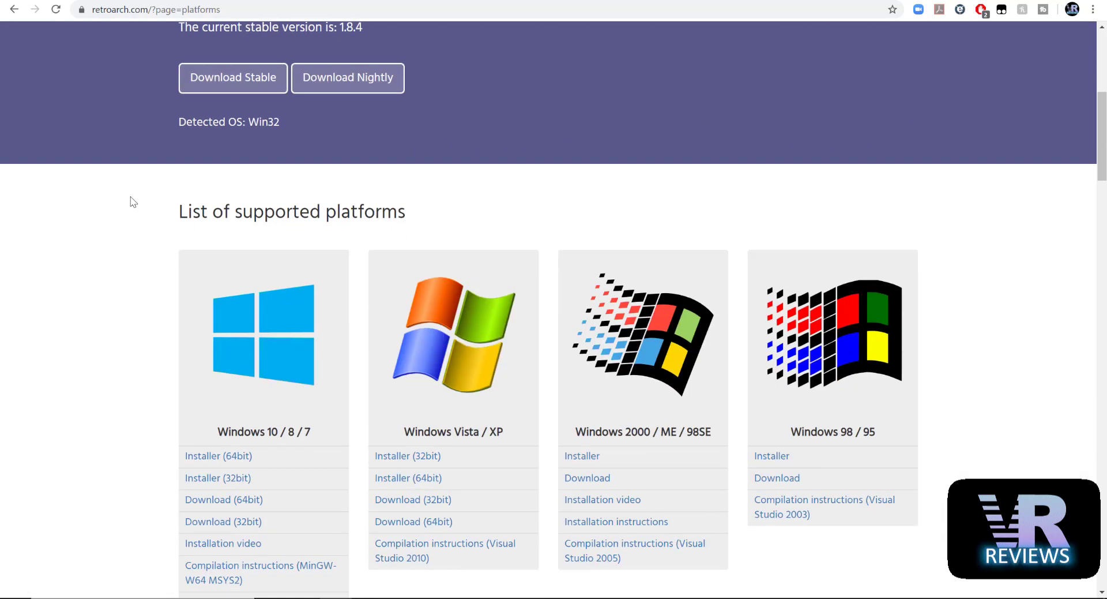
scroll(133, 198, down, 7)
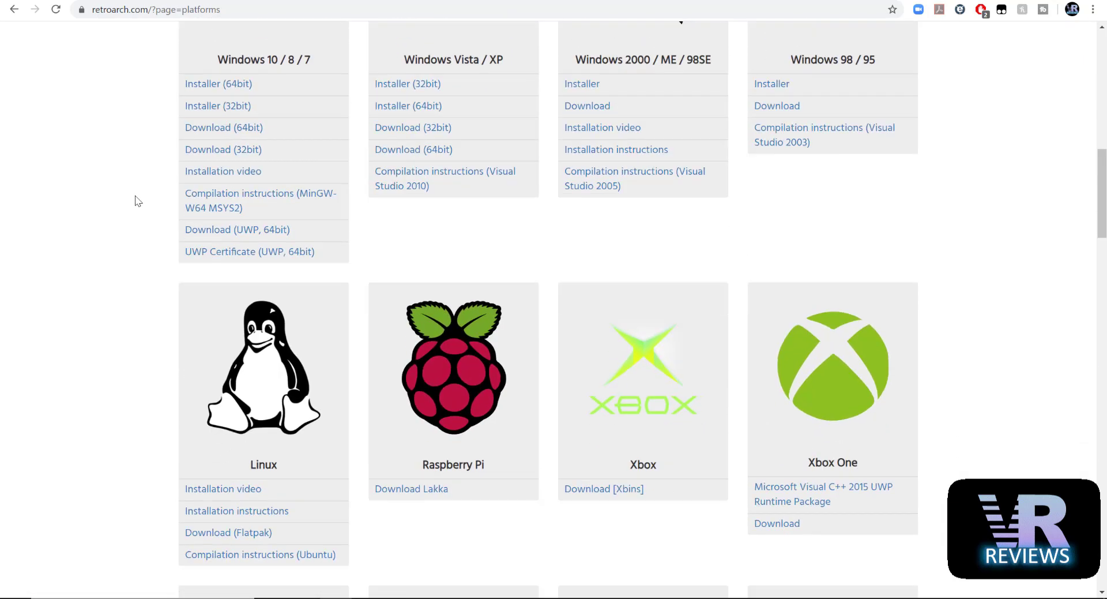
scroll(142, 200, down, 7)
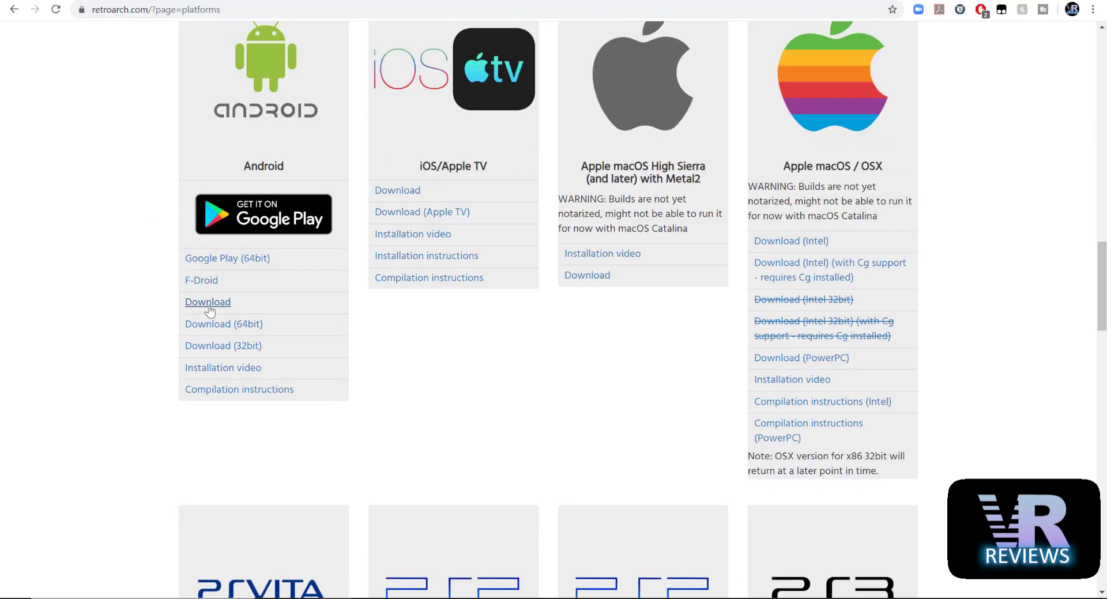
click(207, 302)
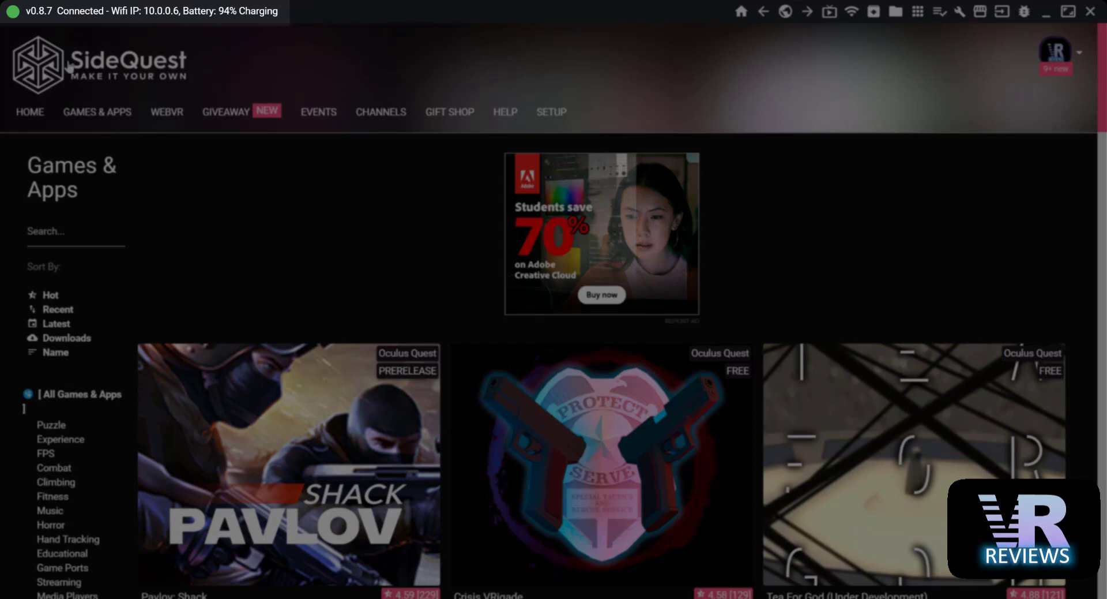
Switch to SideQuest and choose RetroArch.apk from the Desktop's RetroArch folder for installation on the headset.
click(873, 11)
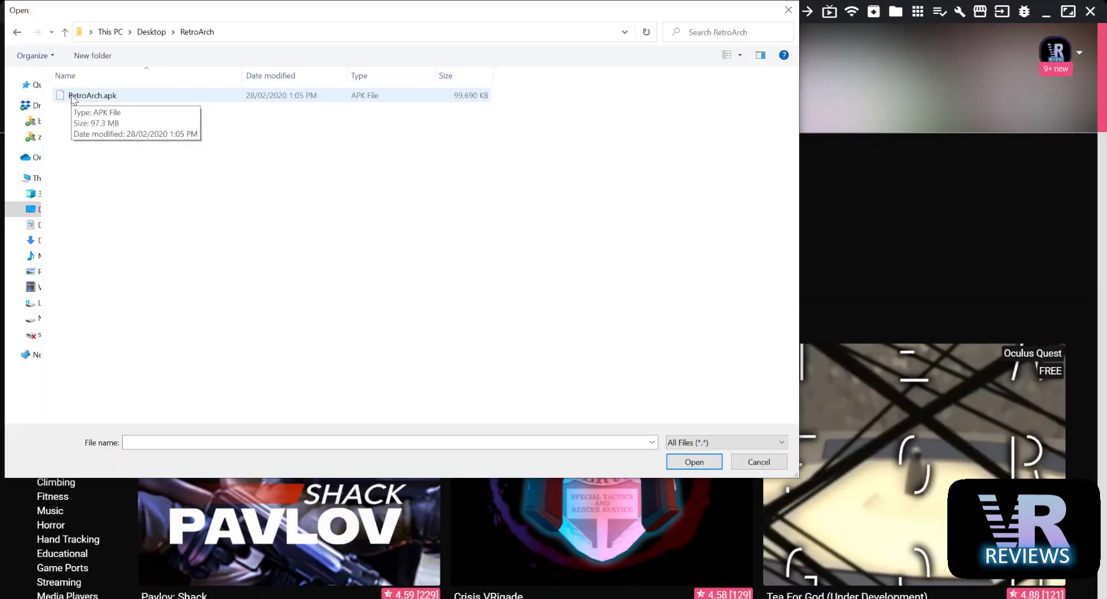
click(73, 97)
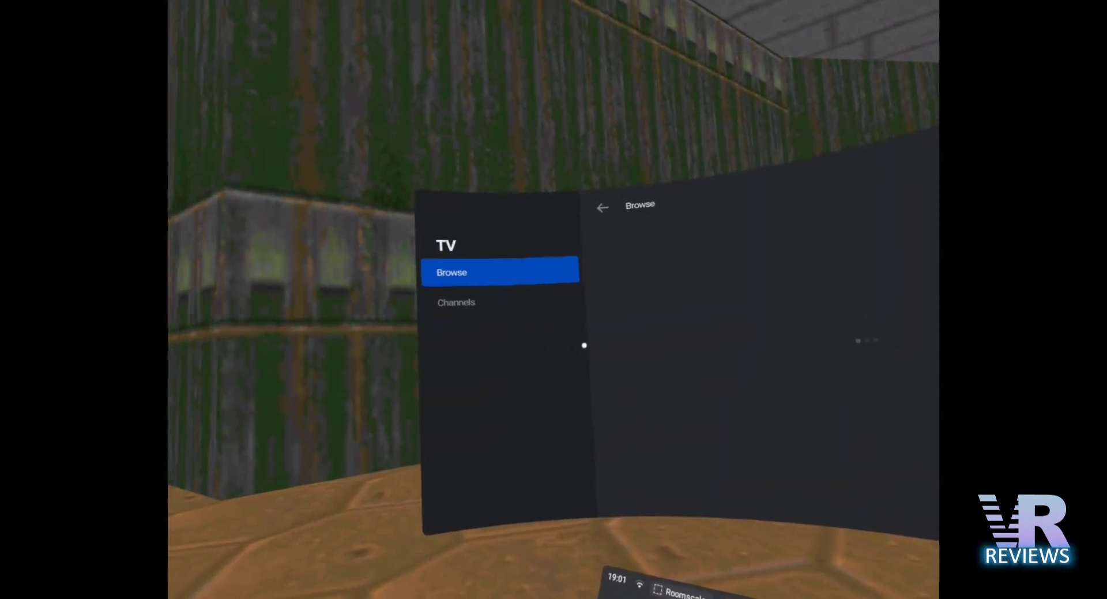
Show the Channels section of the headset's TV app.
click(509, 304)
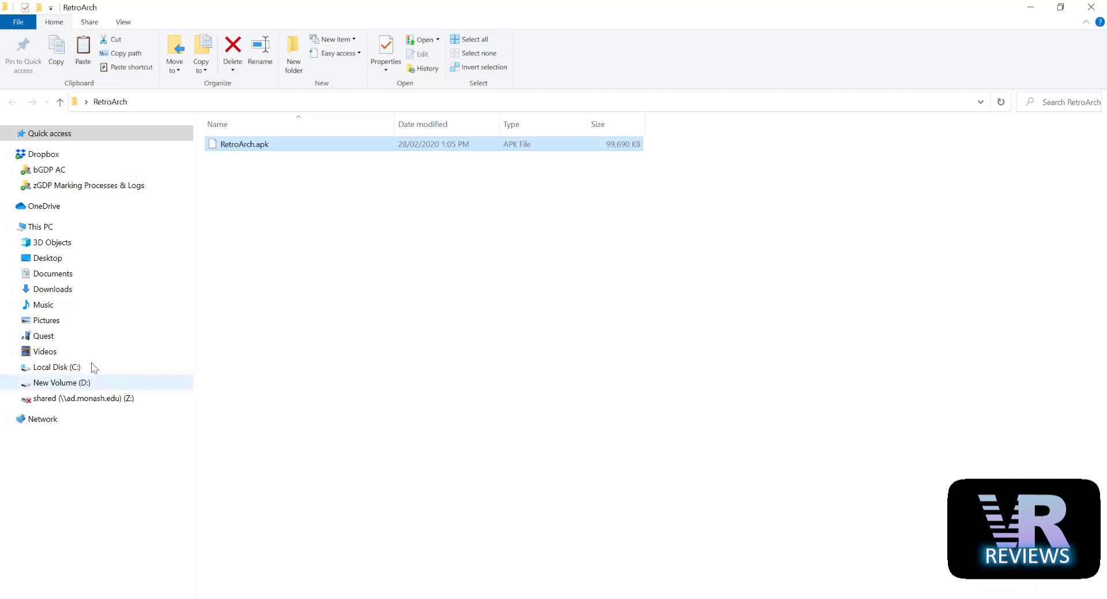
In File Explorer, create a folder named N64 inside RetroArch's downloads folder on the Quest's internal shared storage.
click(58, 339)
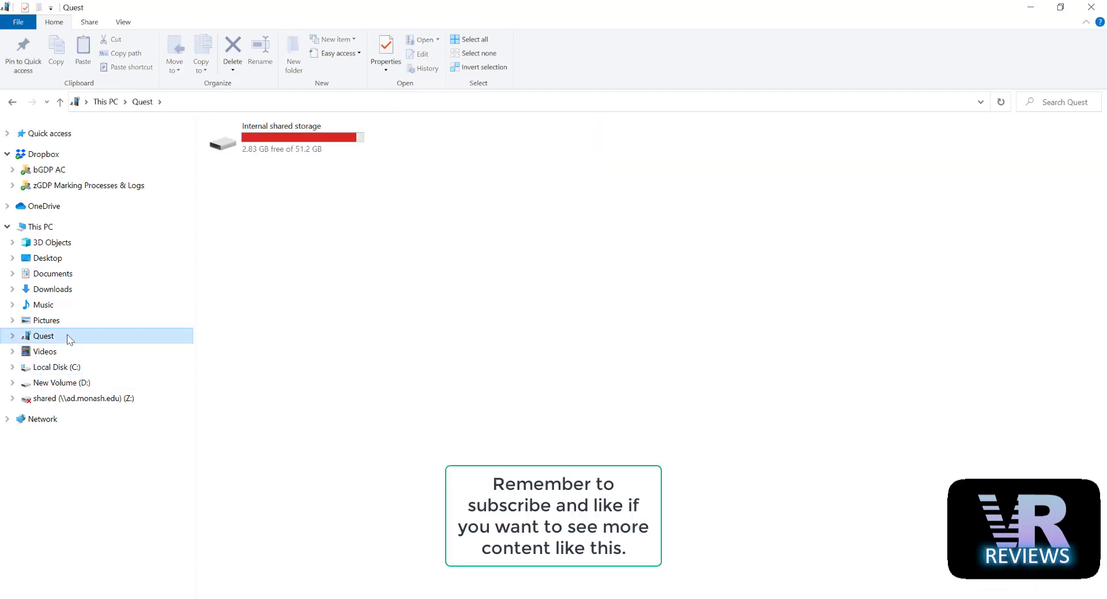
double_click(310, 153)
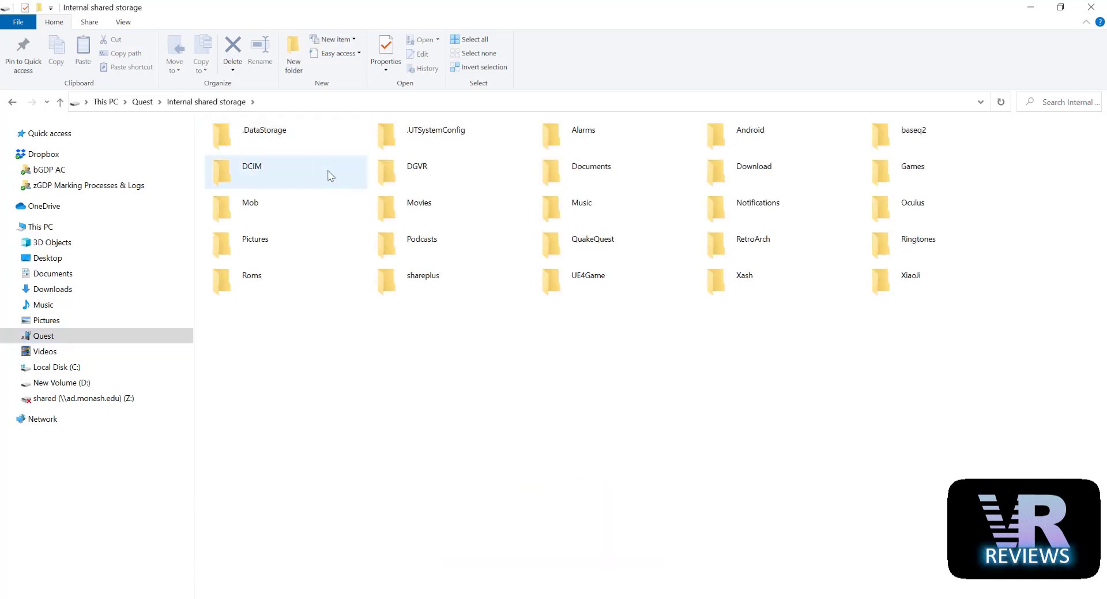
double_click(744, 252)
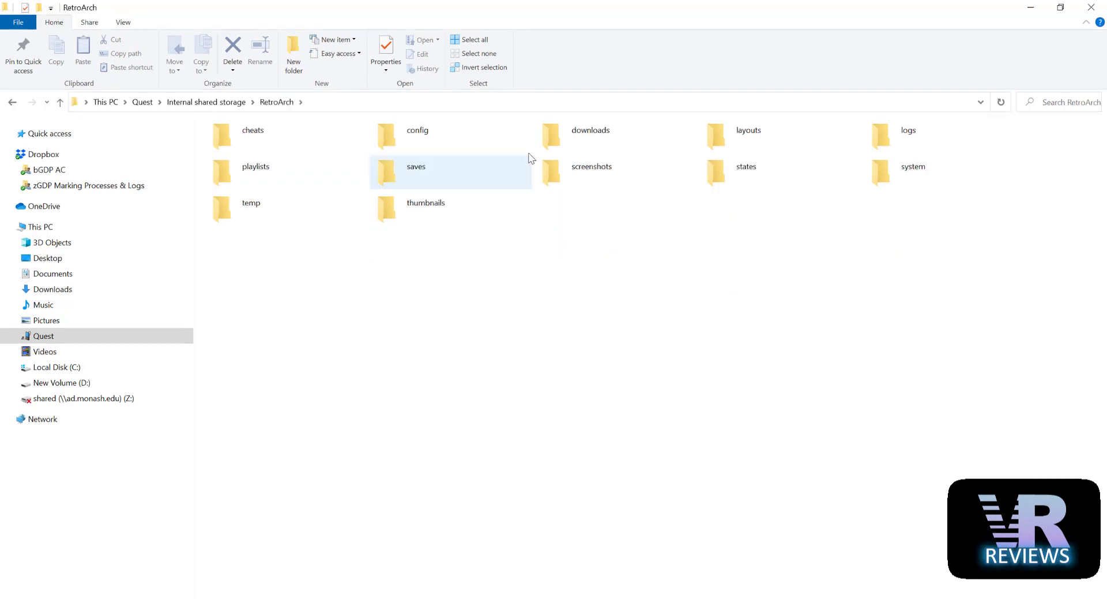
double_click(552, 131)
right_click(408, 141)
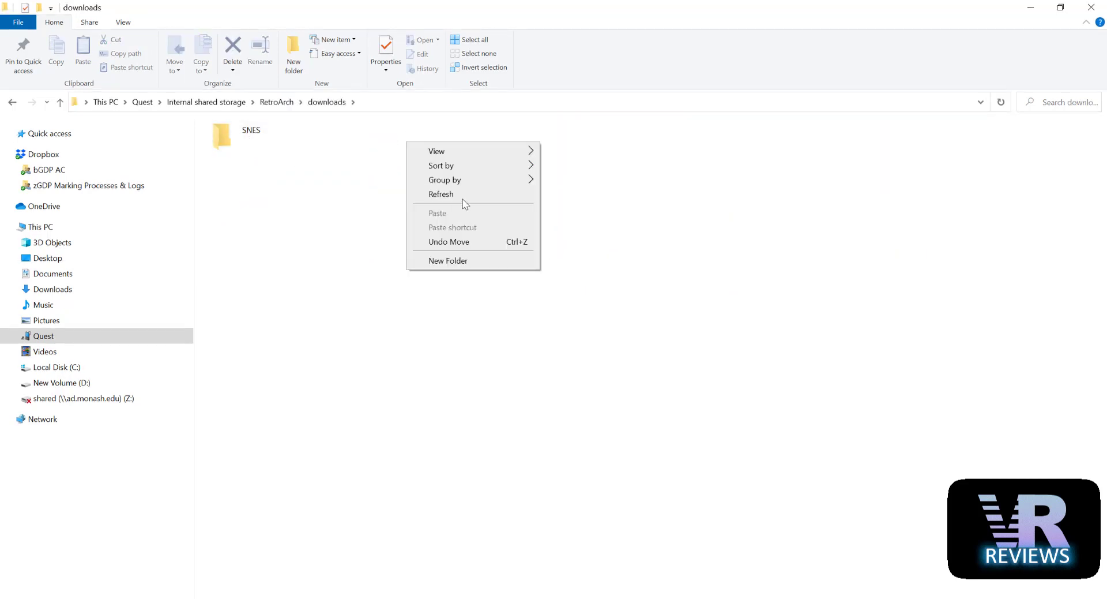
click(469, 265)
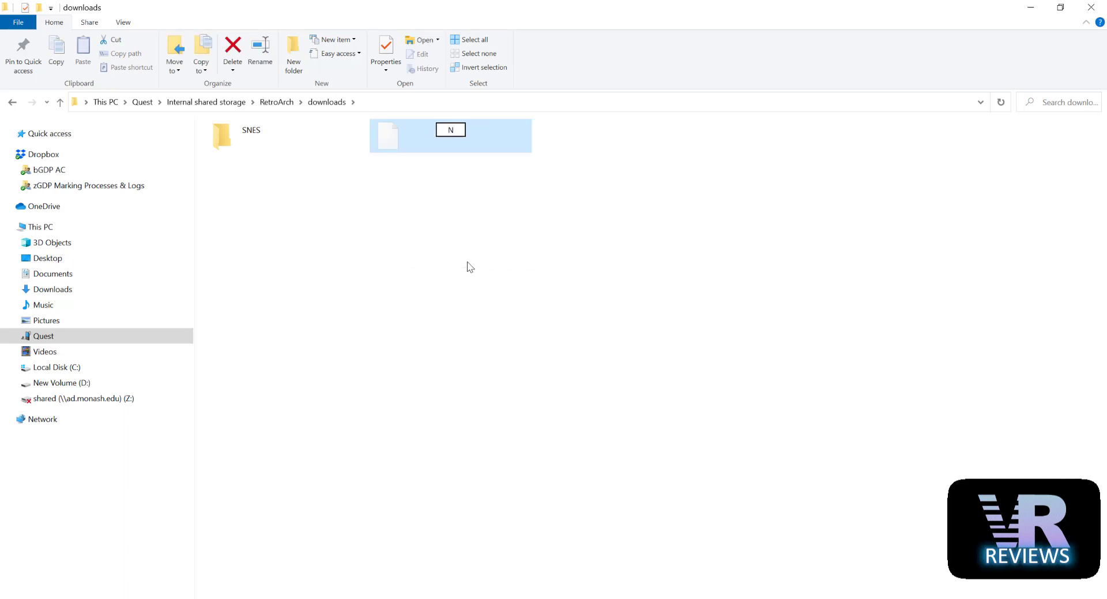
key(Return)
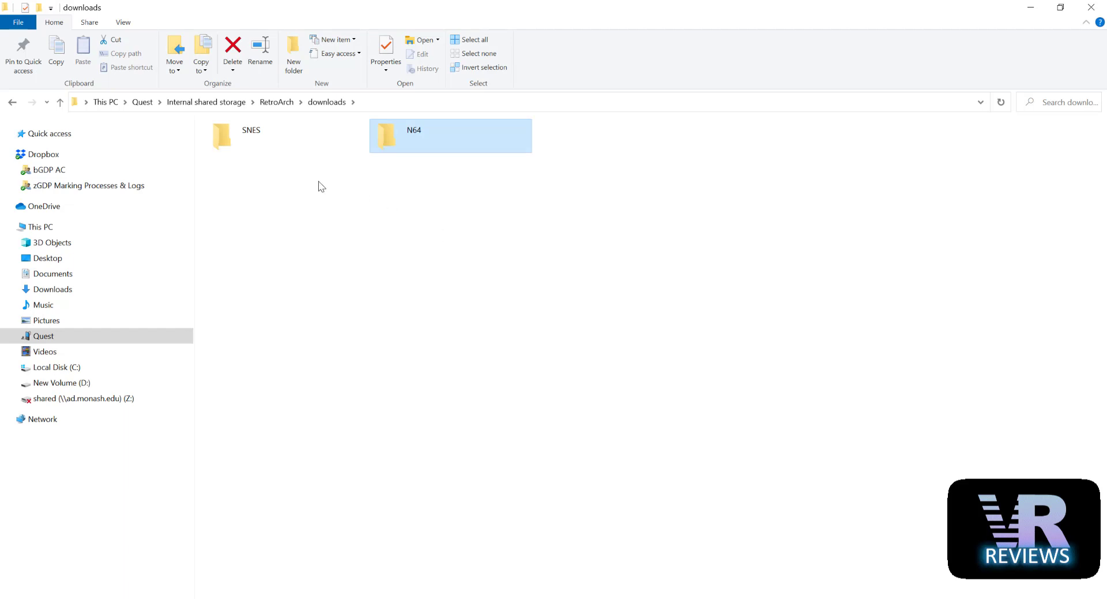
Look through the SNES and N64 folders in downloads and bring up the commands available inside the N64 folder.
double_click(254, 140)
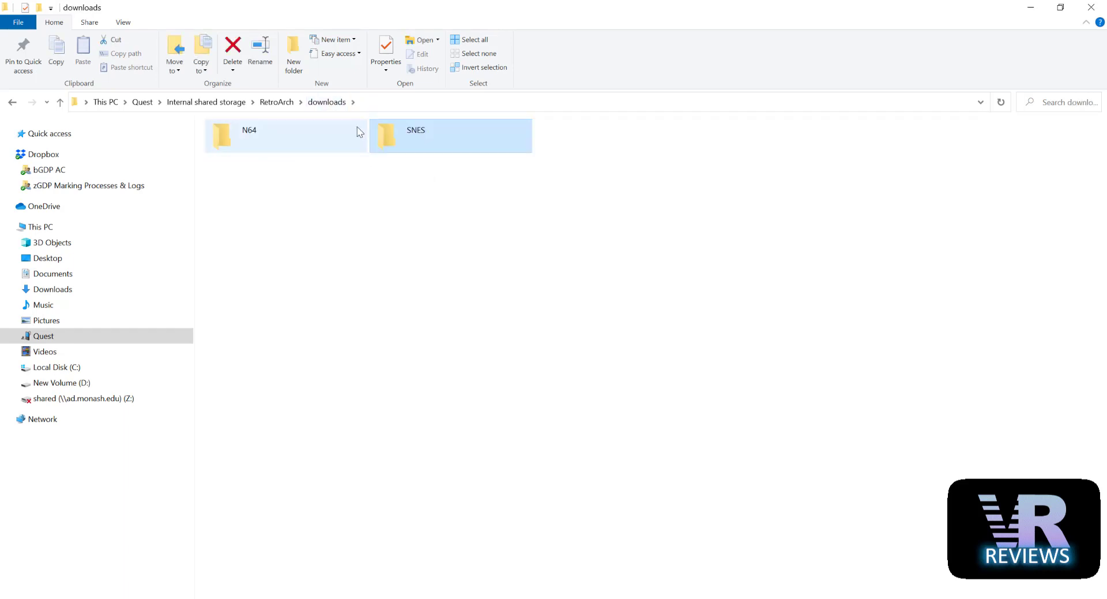
click(253, 147)
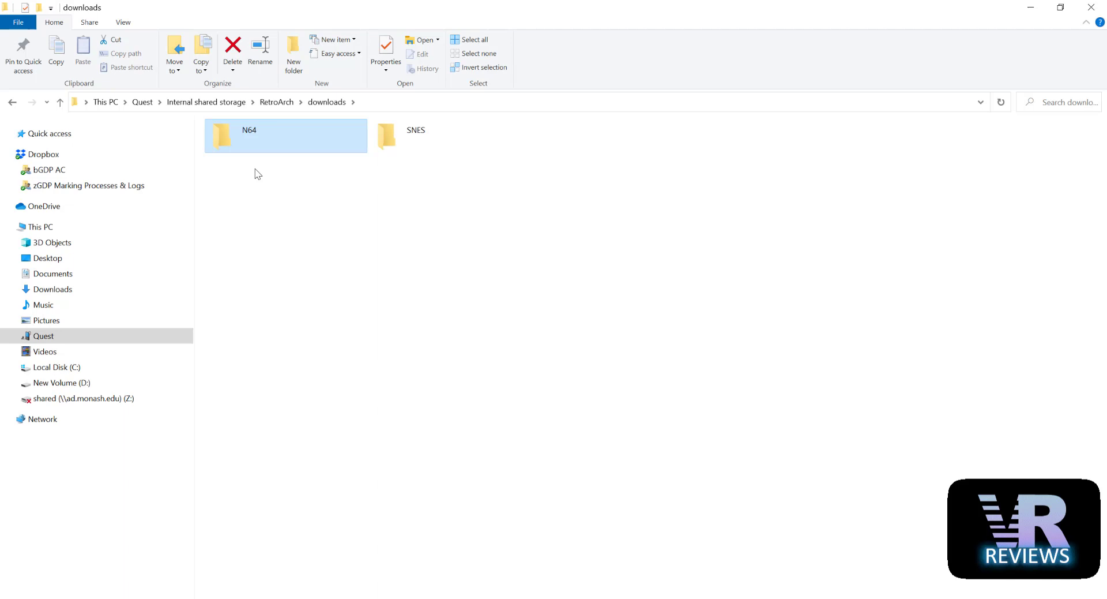
double_click(273, 134)
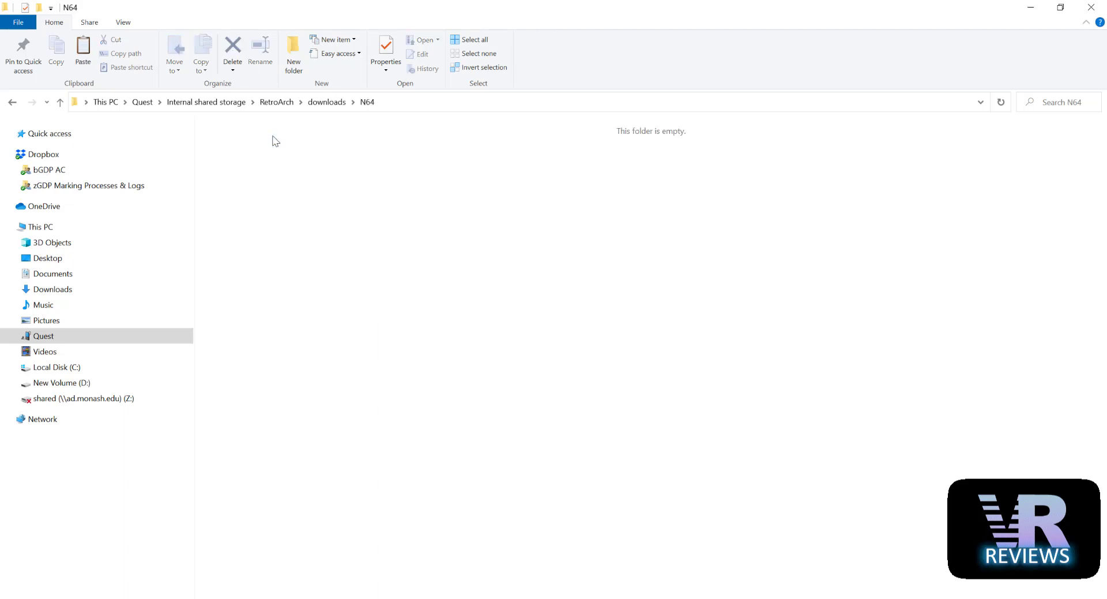
click(11, 102)
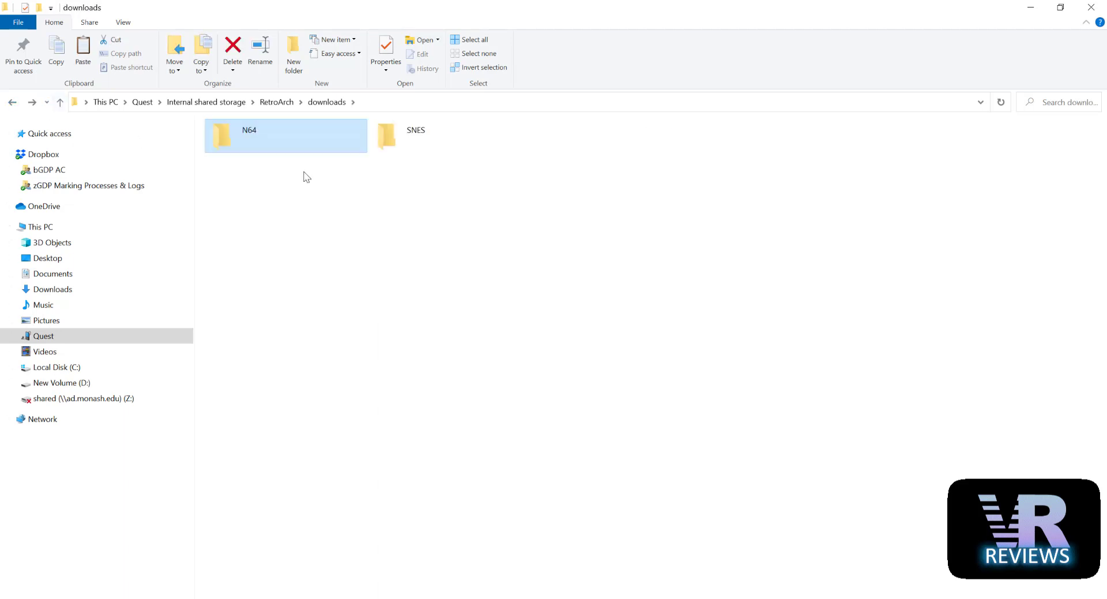
double_click(240, 129)
right_click(262, 172)
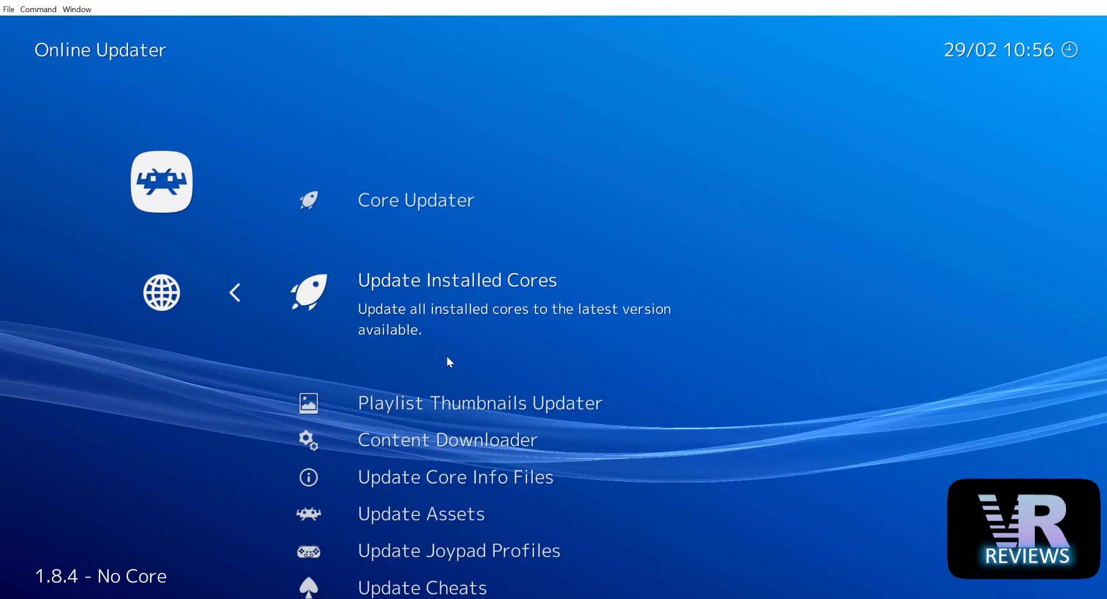
Switch to RetroArch and update the core info files through the Online Updater.
key(Down)
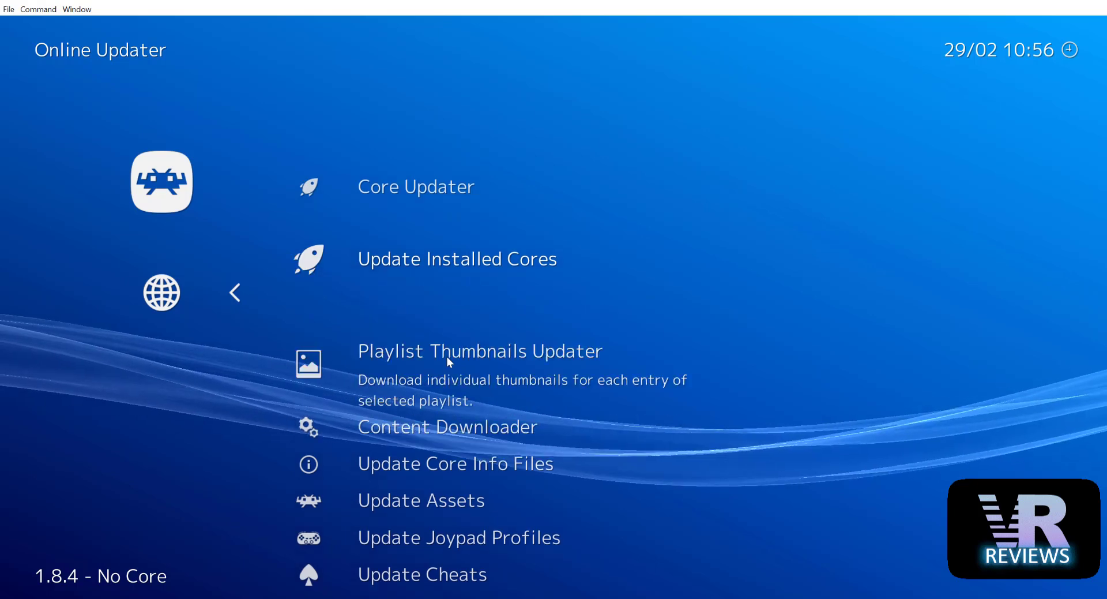
key(Down)
key(Down)
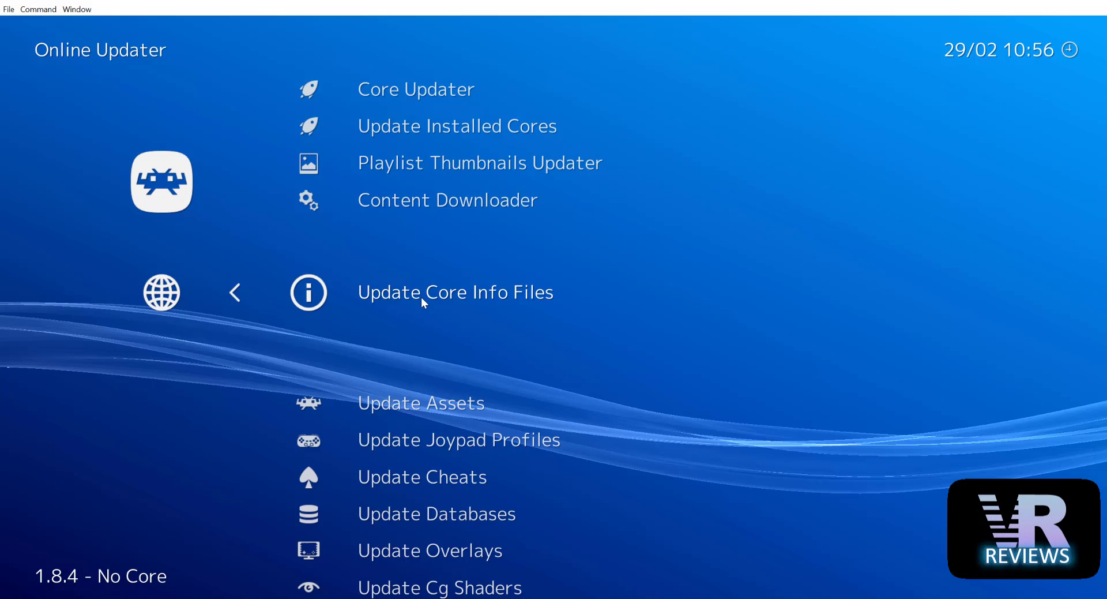
click(423, 298)
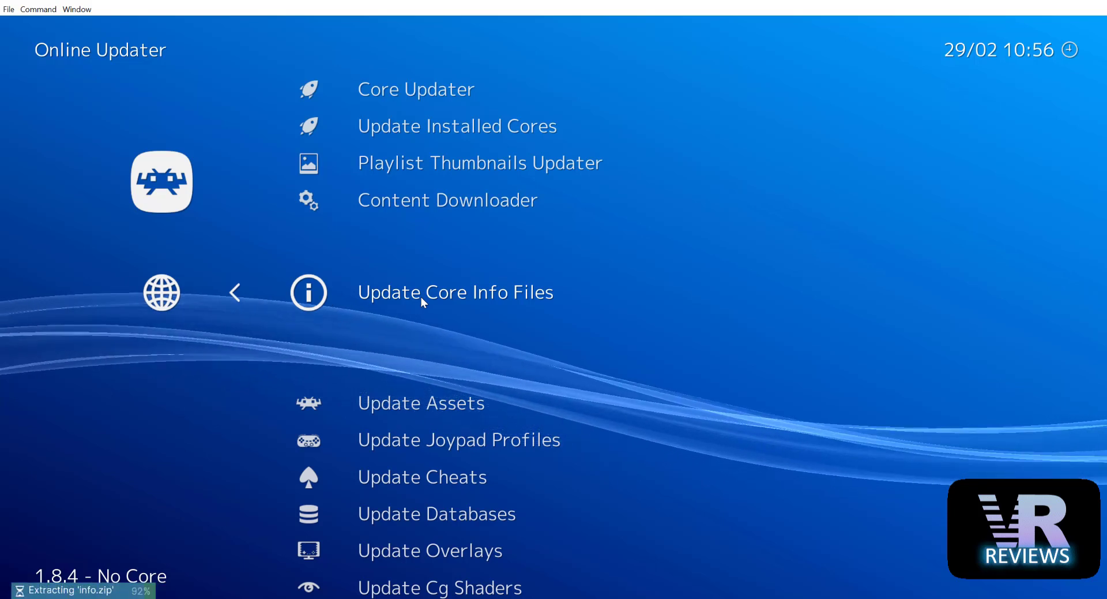
Update the databases from the Online Updater and return to the Main Menu.
click(430, 490)
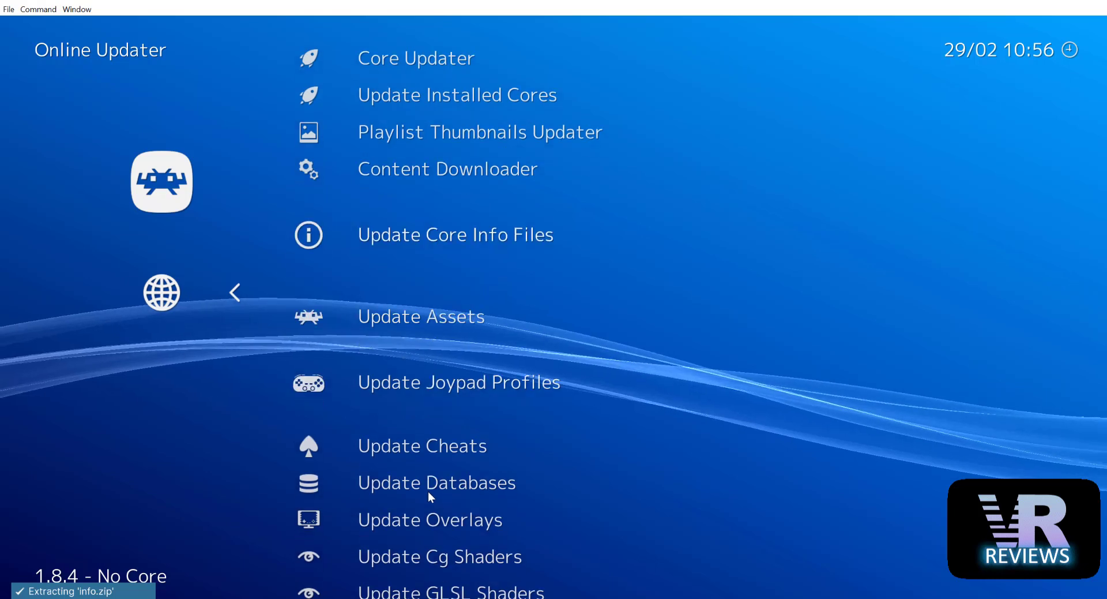
click(416, 298)
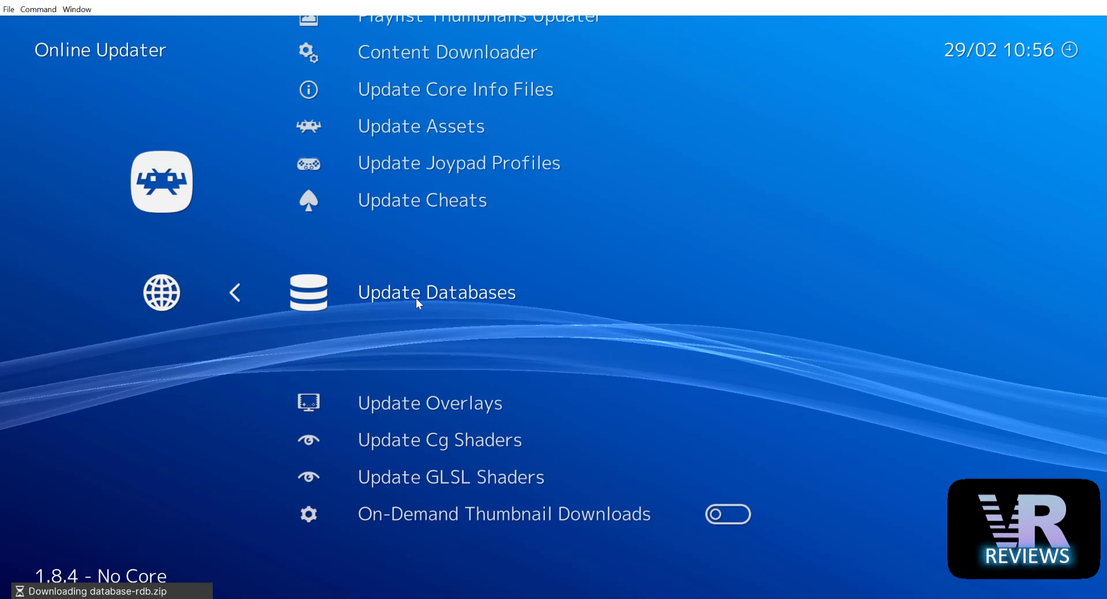
right_click(416, 297)
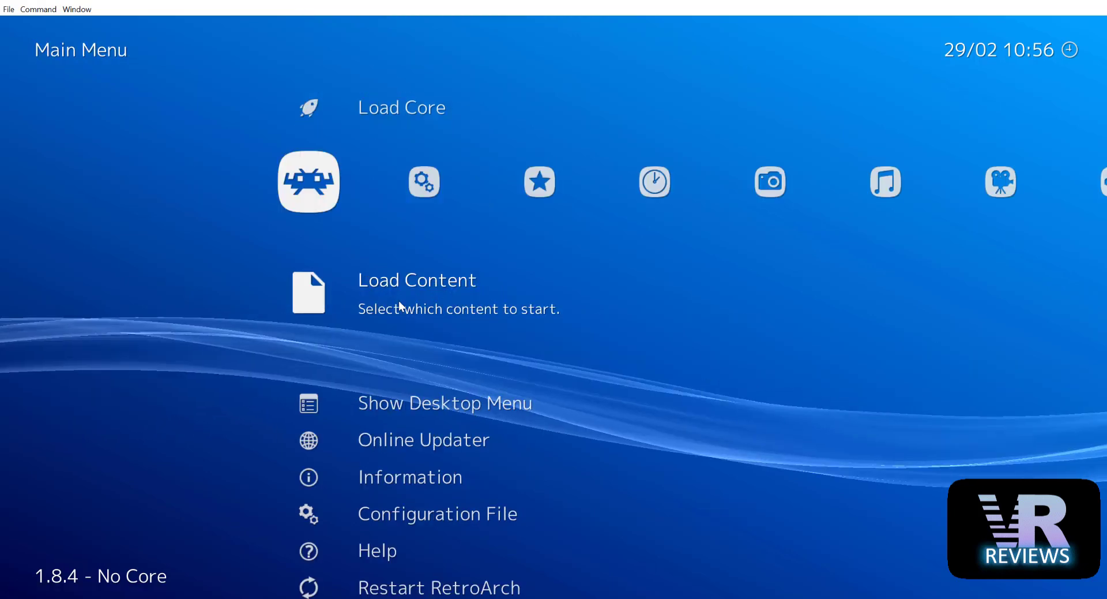
Open the list of downloadable cores and find the Nintendo 64 cores.
scroll(399, 285, up, 1)
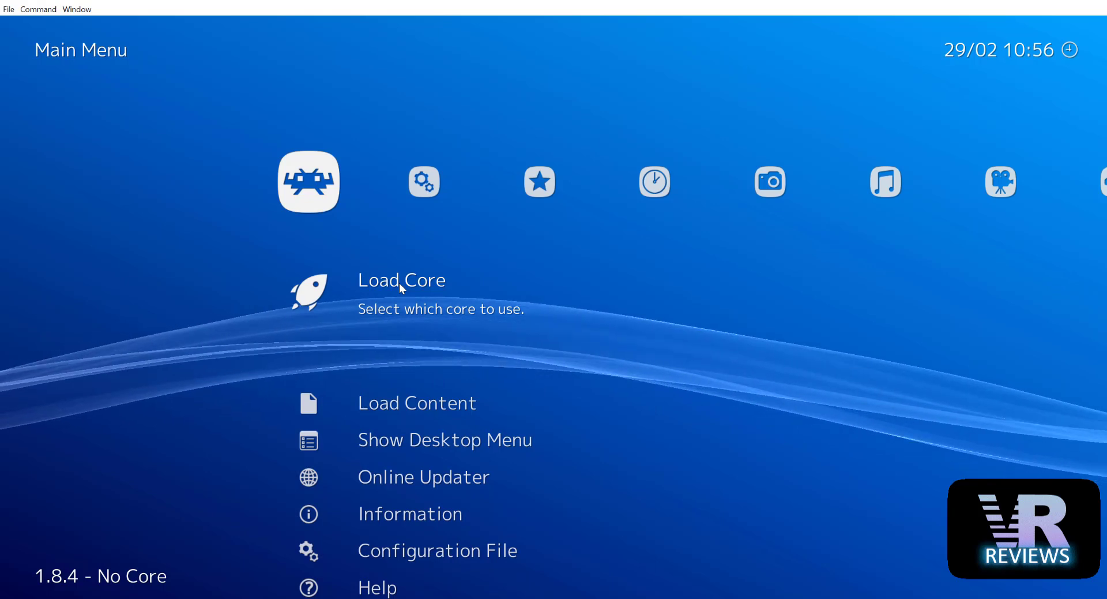
click(400, 284)
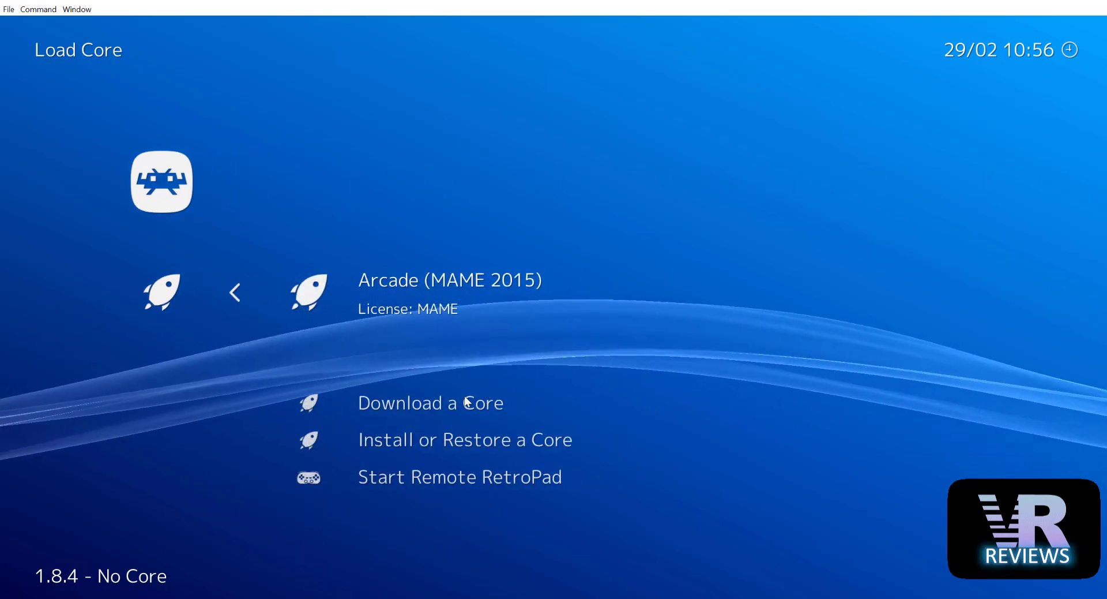
click(433, 403)
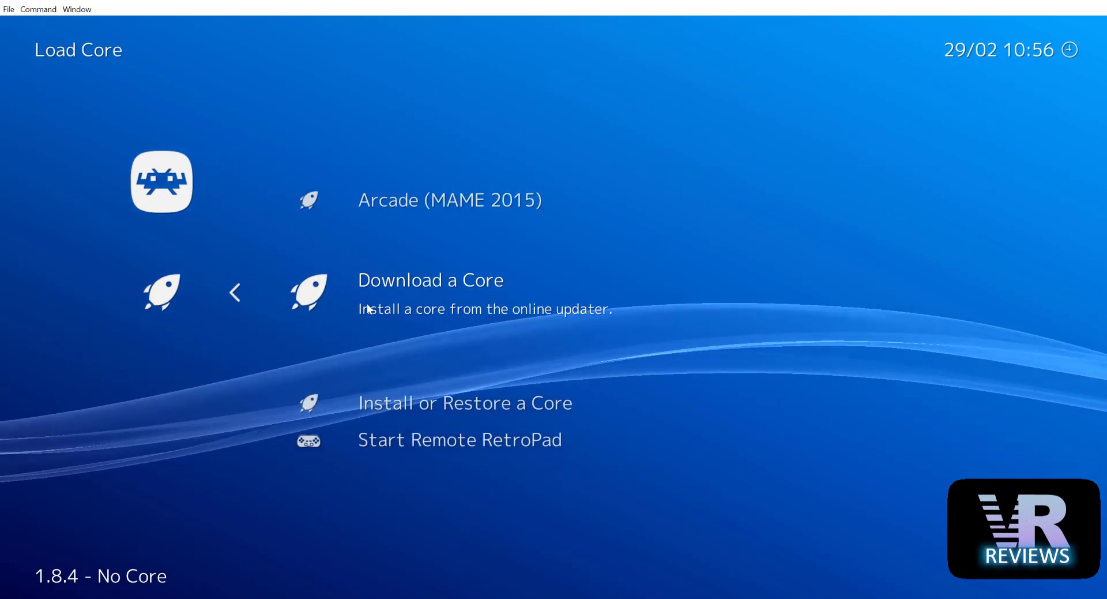
click(367, 303)
scroll(419, 347, down, 2)
scroll(419, 349, down, 16)
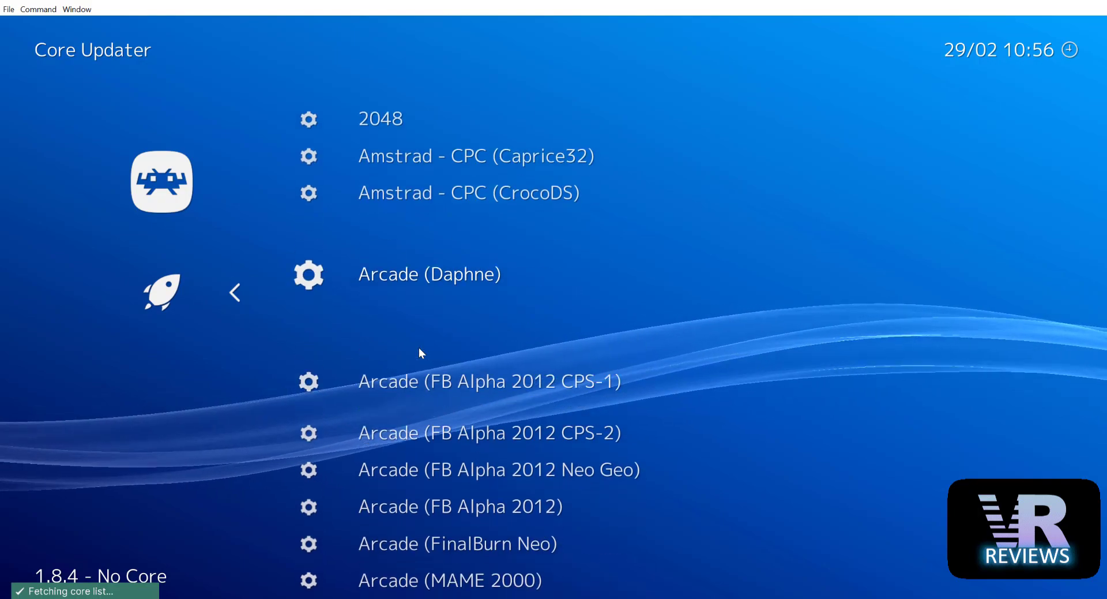
scroll(420, 347, down, 20)
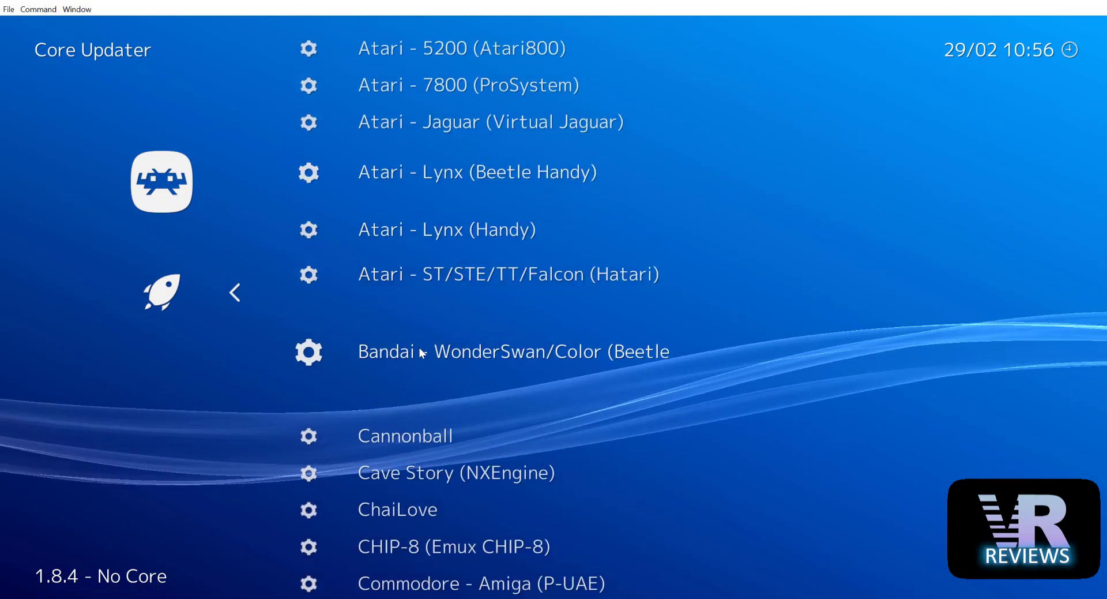
scroll(423, 349, down, 20)
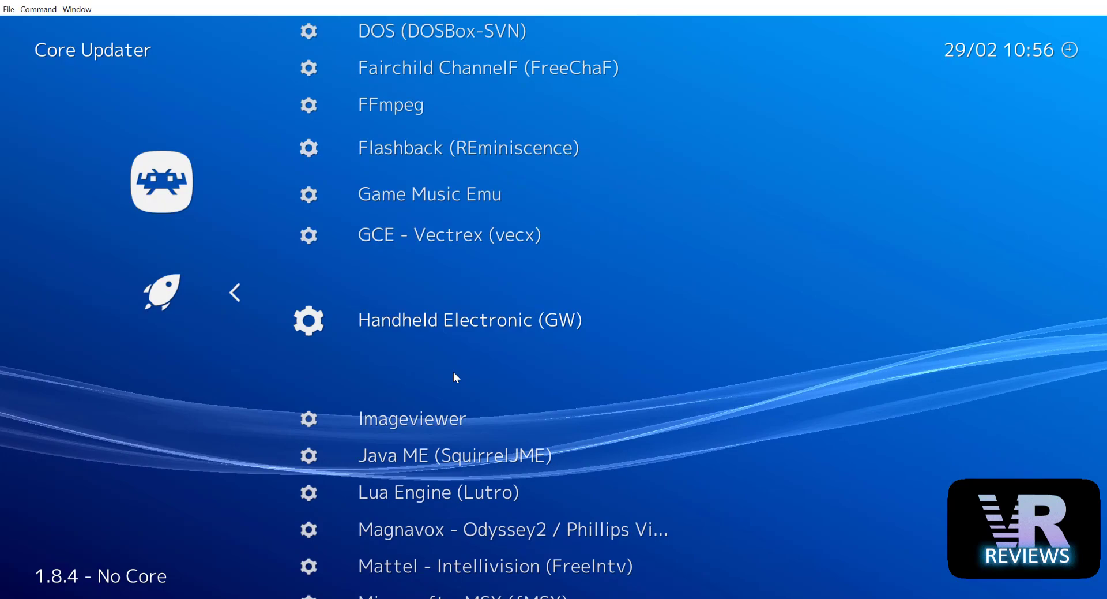
scroll(455, 373, down, 13)
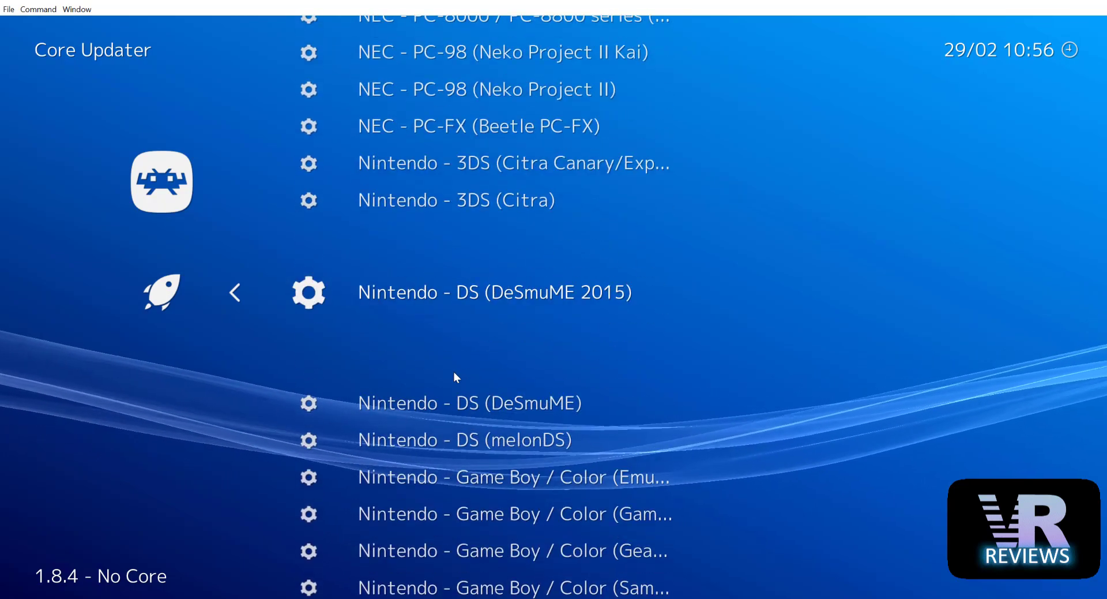
scroll(455, 373, down, 11)
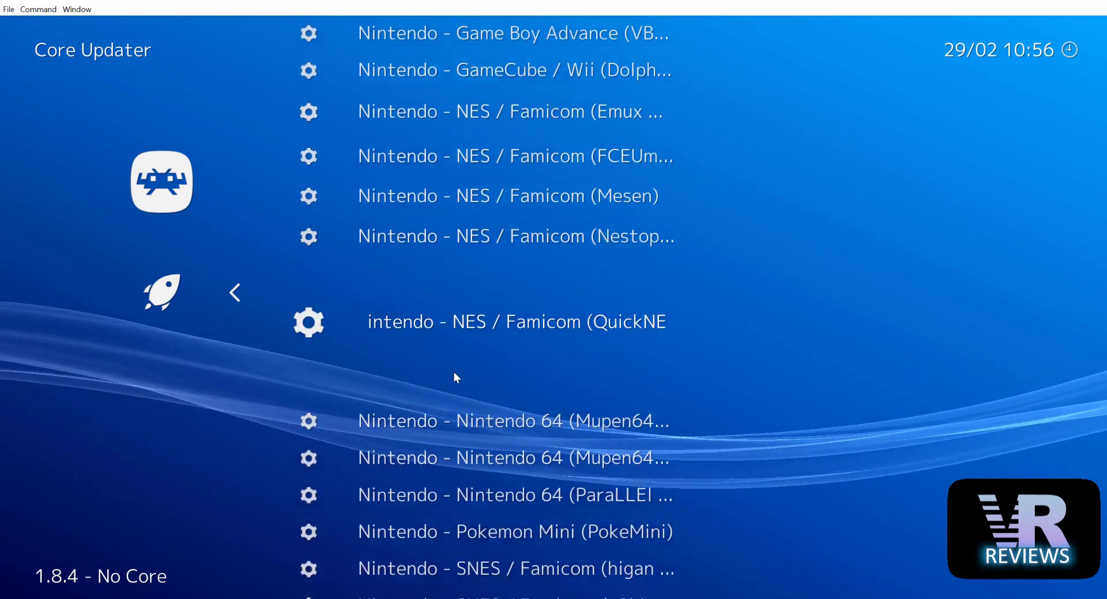
scroll(455, 374, up, 1)
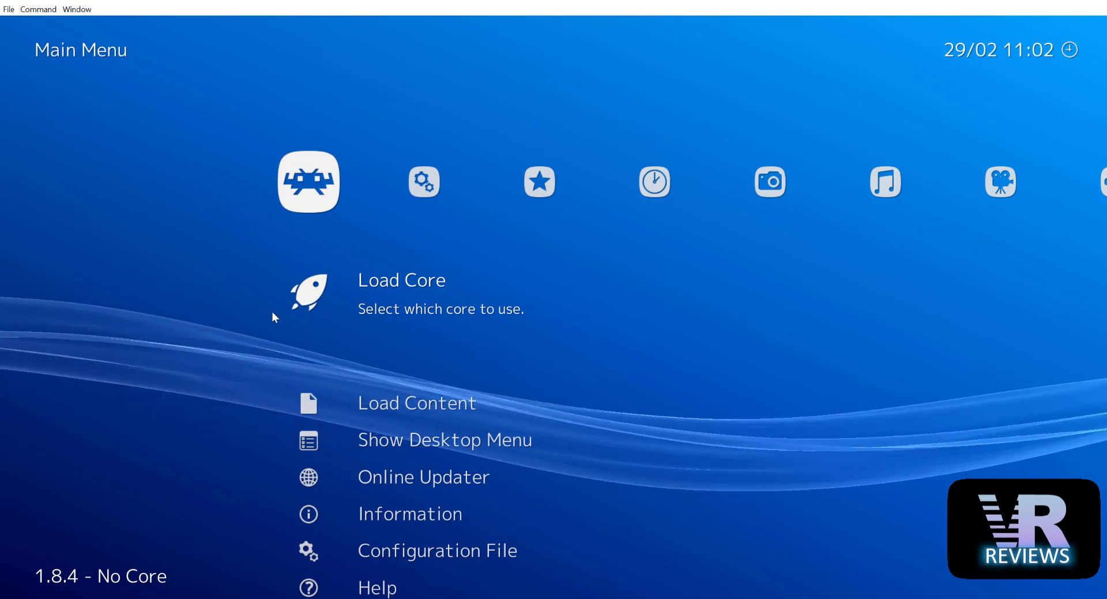
Browse for content to load and open the N64 folder inside the Downloads directory.
click(418, 406)
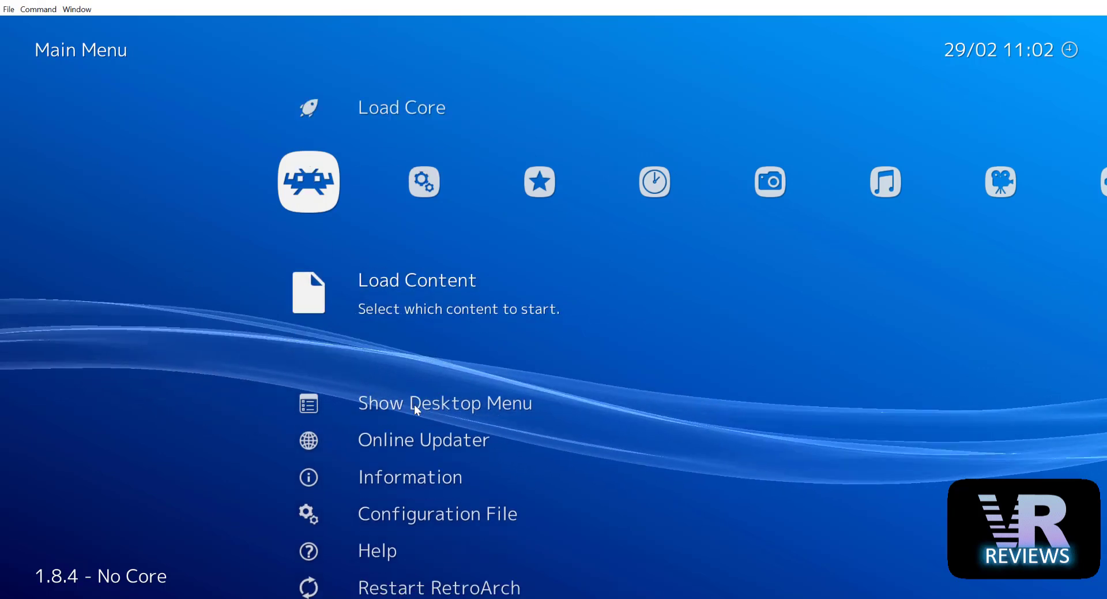
click(400, 311)
click(362, 399)
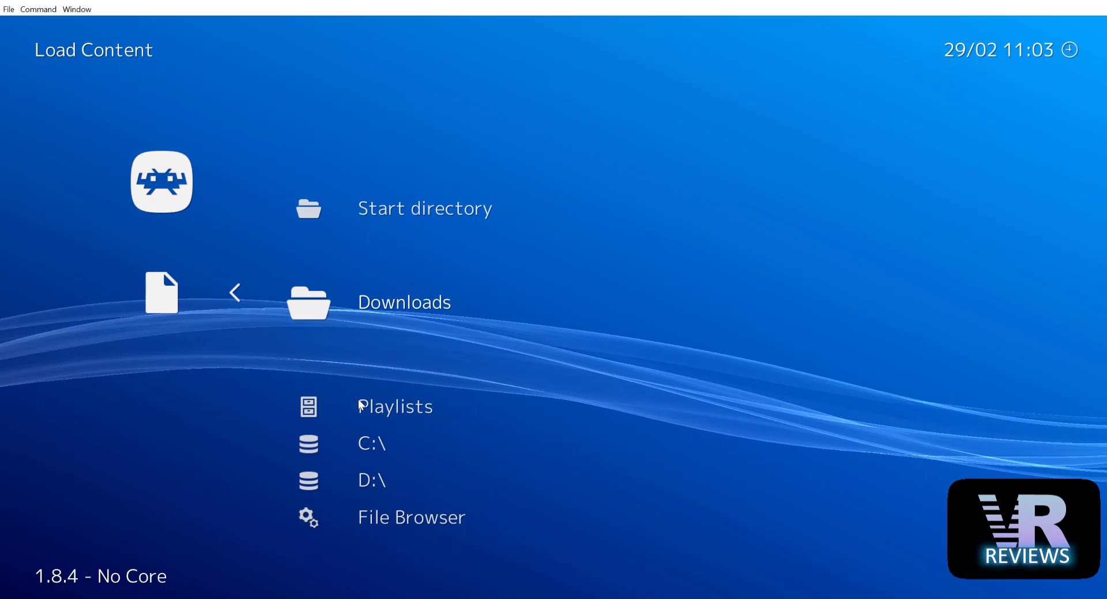
click(360, 293)
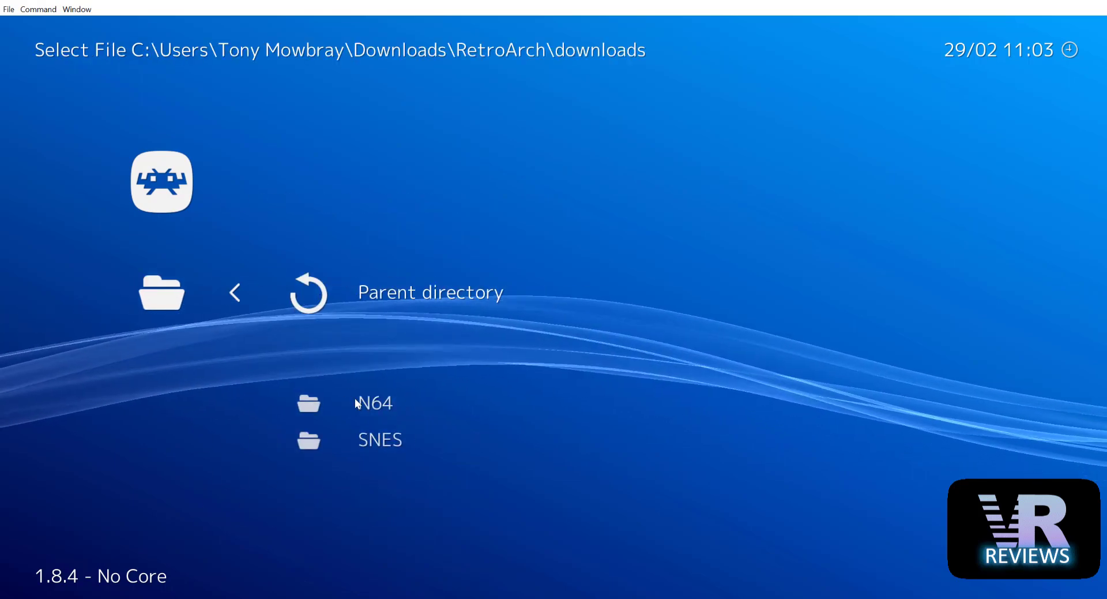
click(355, 398)
click(355, 295)
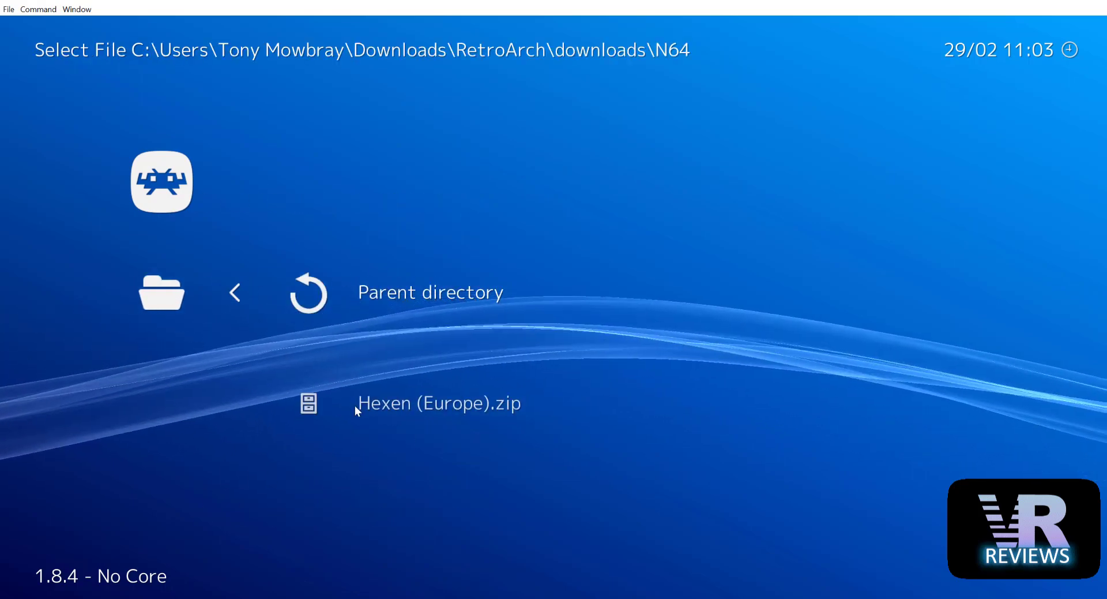
Select the Hexen (Europe).zip game in the N64 folder and load it as an archive.
click(355, 406)
click(357, 292)
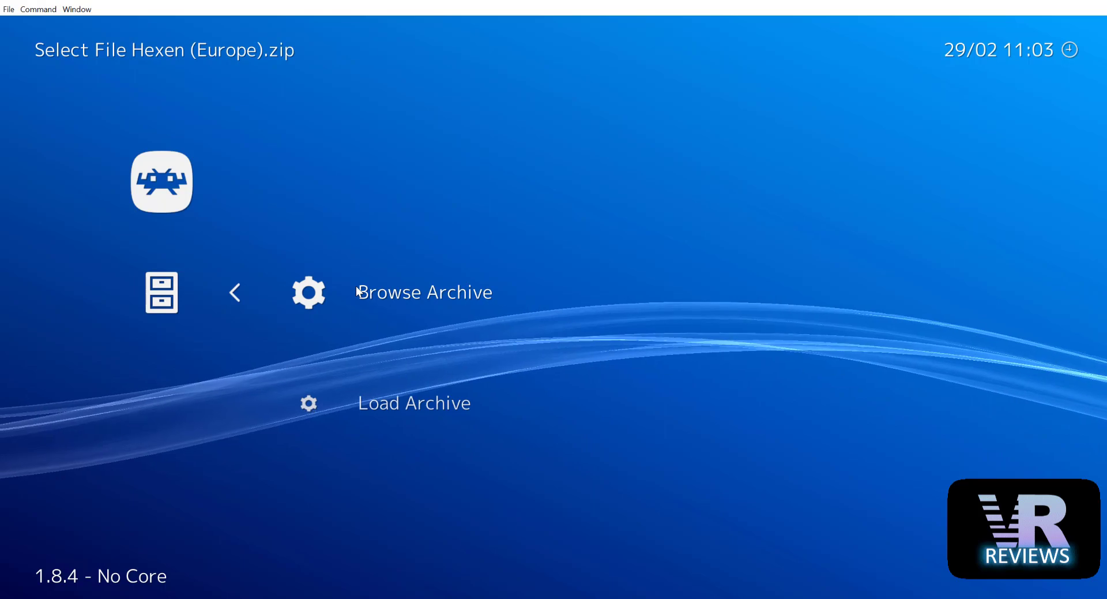
click(390, 407)
click(403, 298)
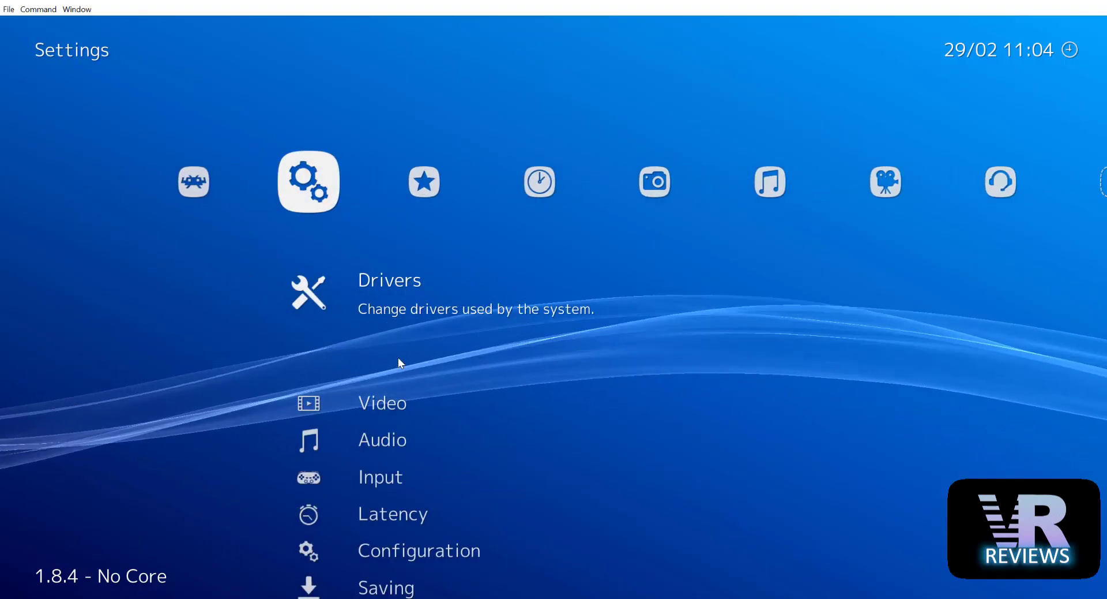
Open the Input settings and look through the options for joypad, keyboard and mouse.
key(Down)
key(Down)
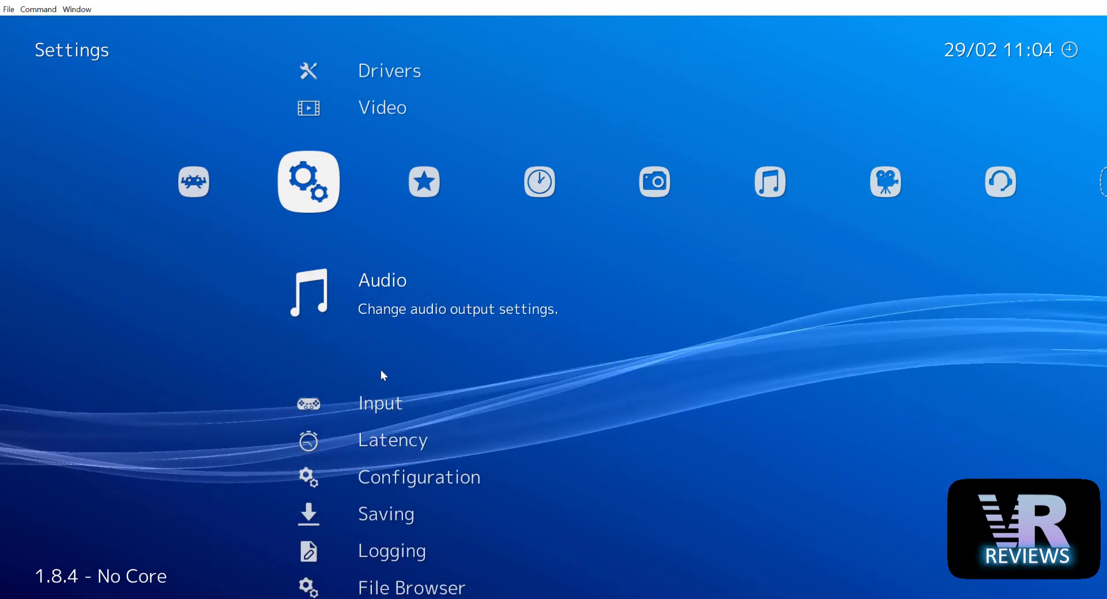
key(Down)
key(Down)
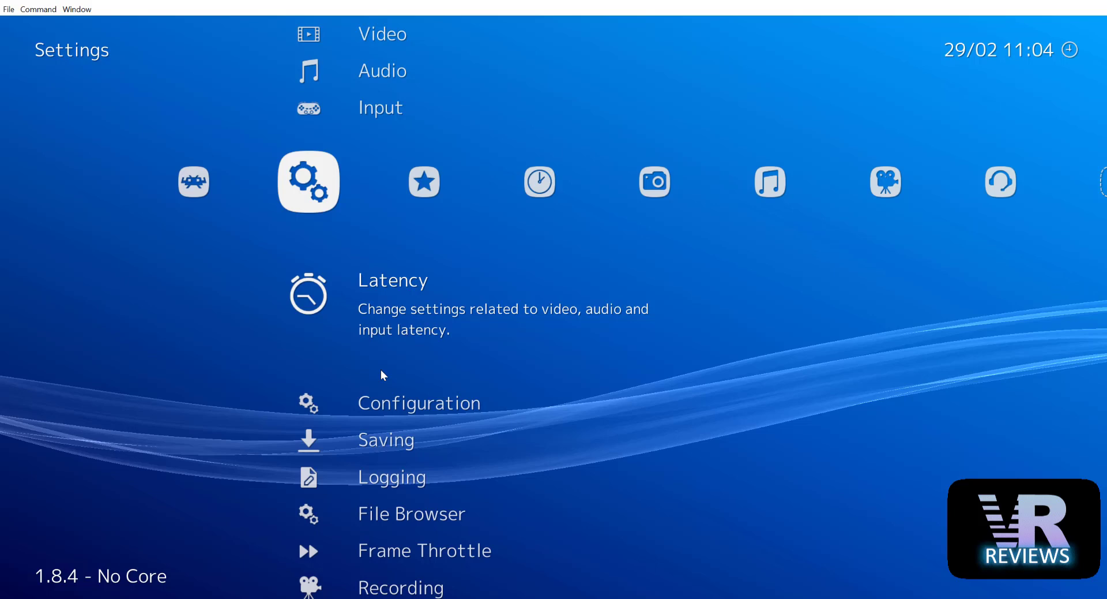
key(Up)
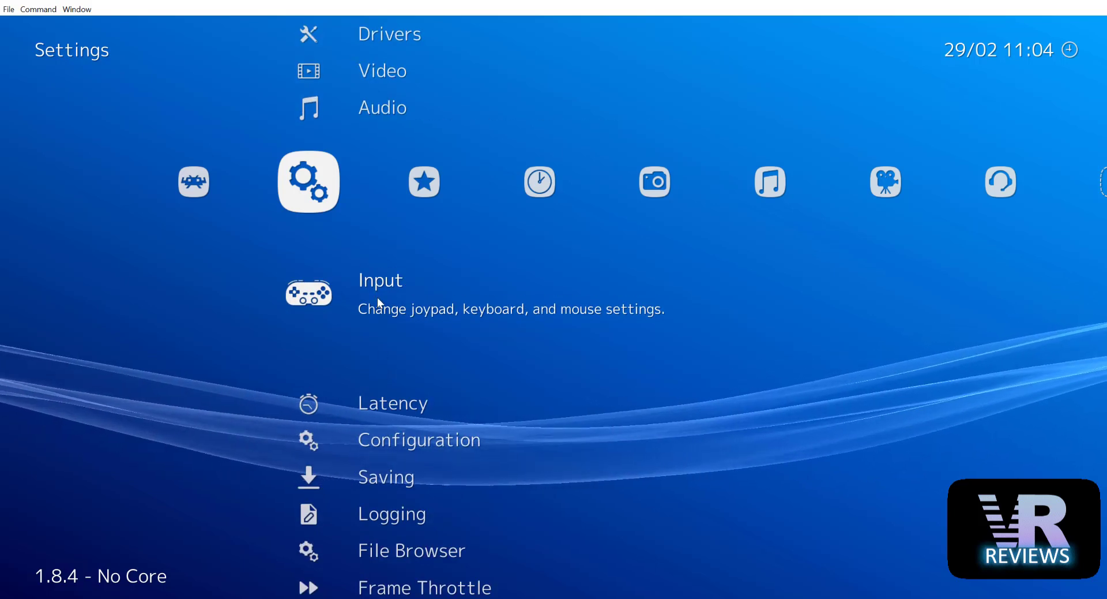
click(377, 296)
key(Down)
key(Down)
key(Down)
key(Down)
key(Down)
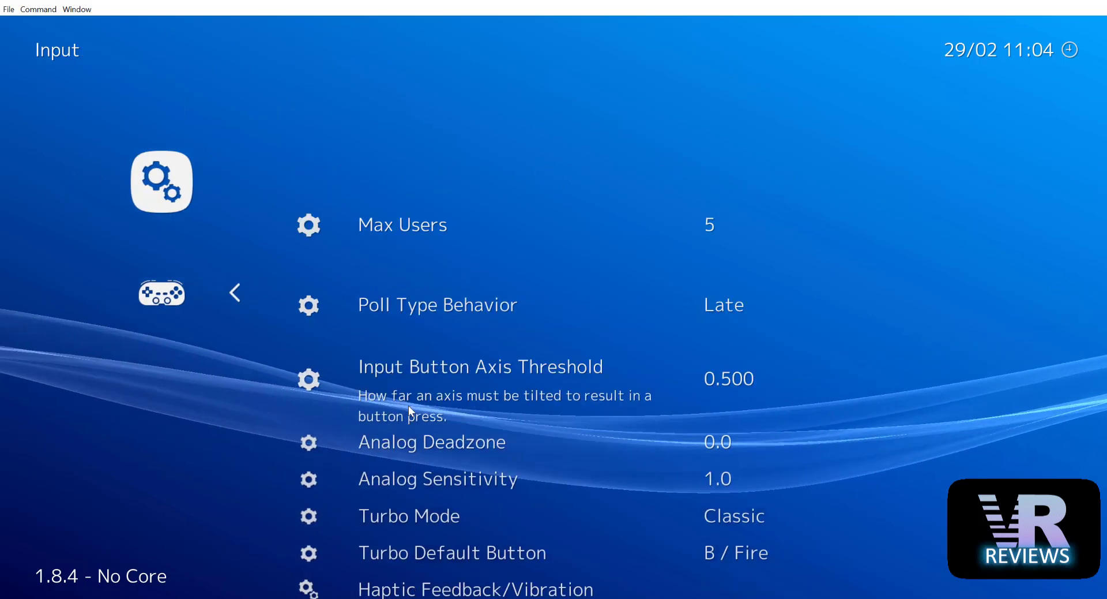
key(Down)
key(Down)
key(Down)
key(Down)
key(Down)
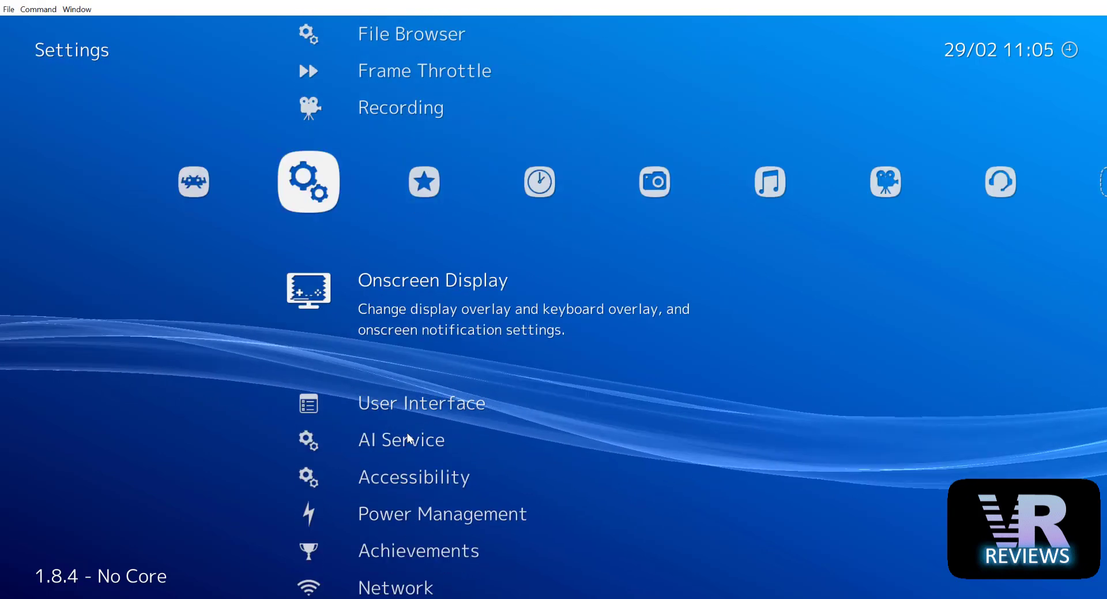
Turn off Display Overlay in the Onscreen Overlay settings under Onscreen Display.
click(414, 309)
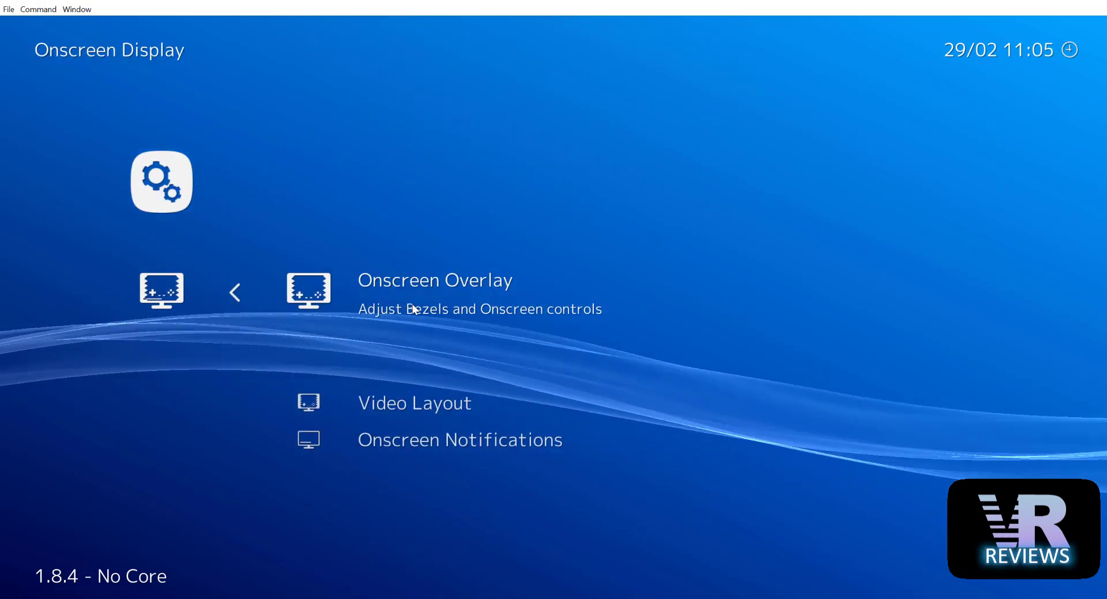
click(413, 304)
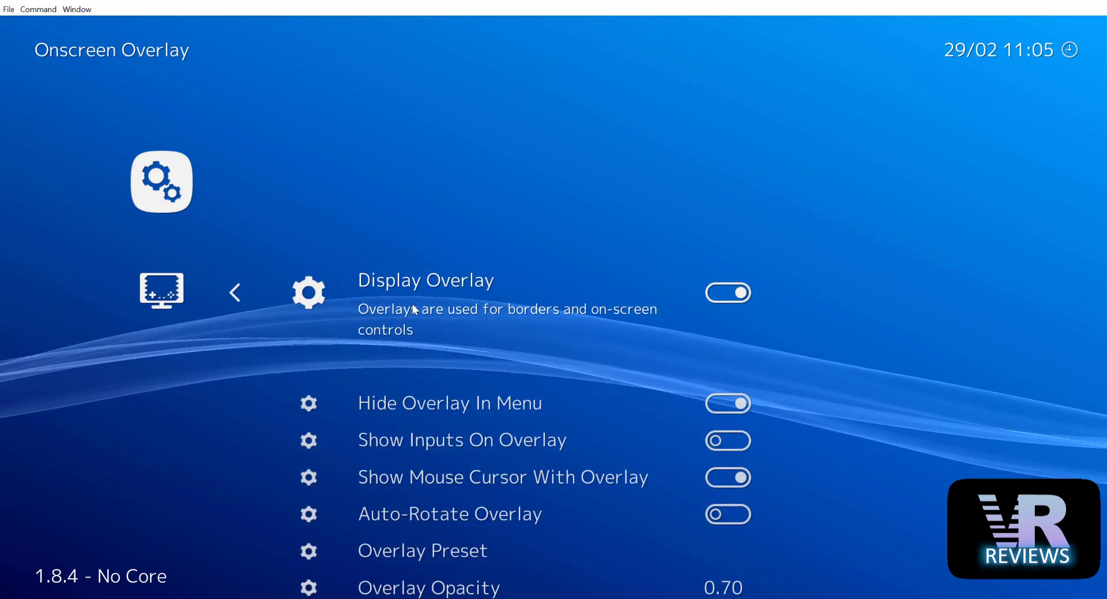
click(730, 294)
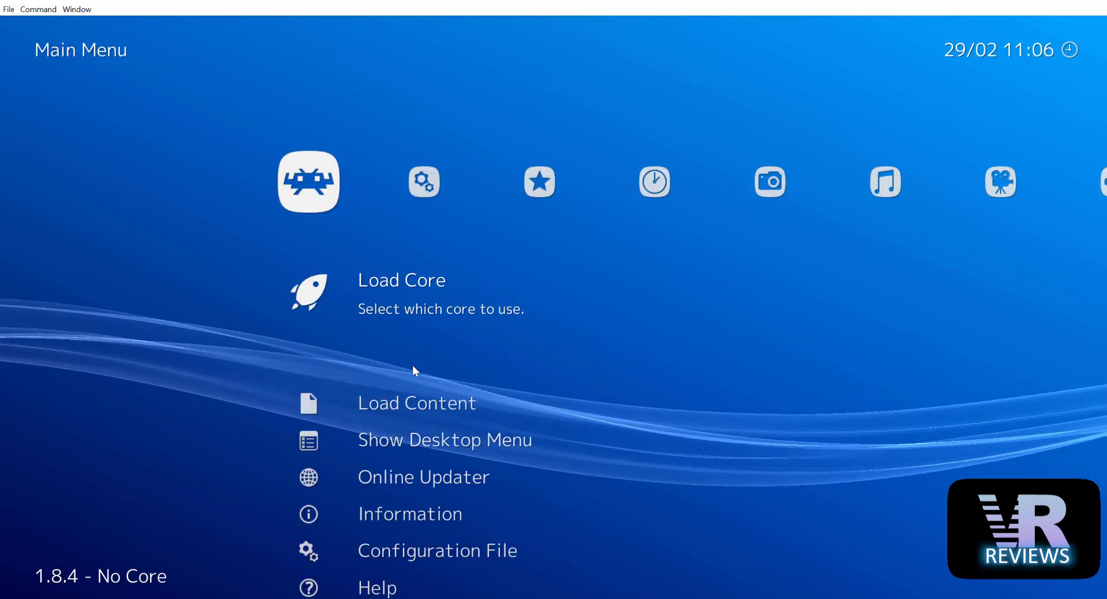
Save the current configuration through the Configuration File options of the Main Menu.
scroll(417, 371, down, 2)
scroll(413, 365, down, 2)
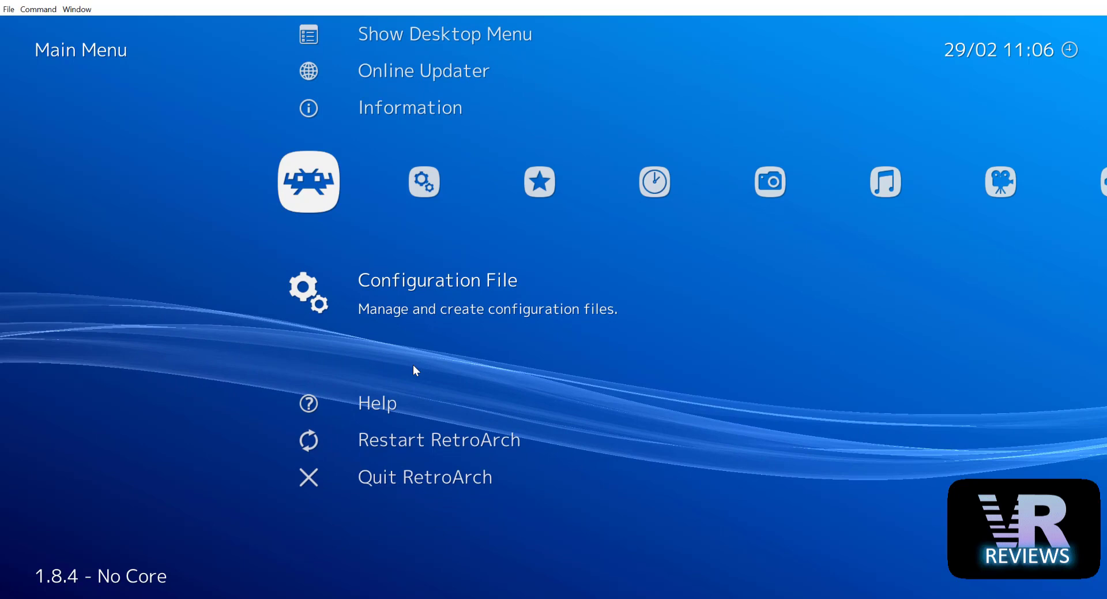
click(420, 300)
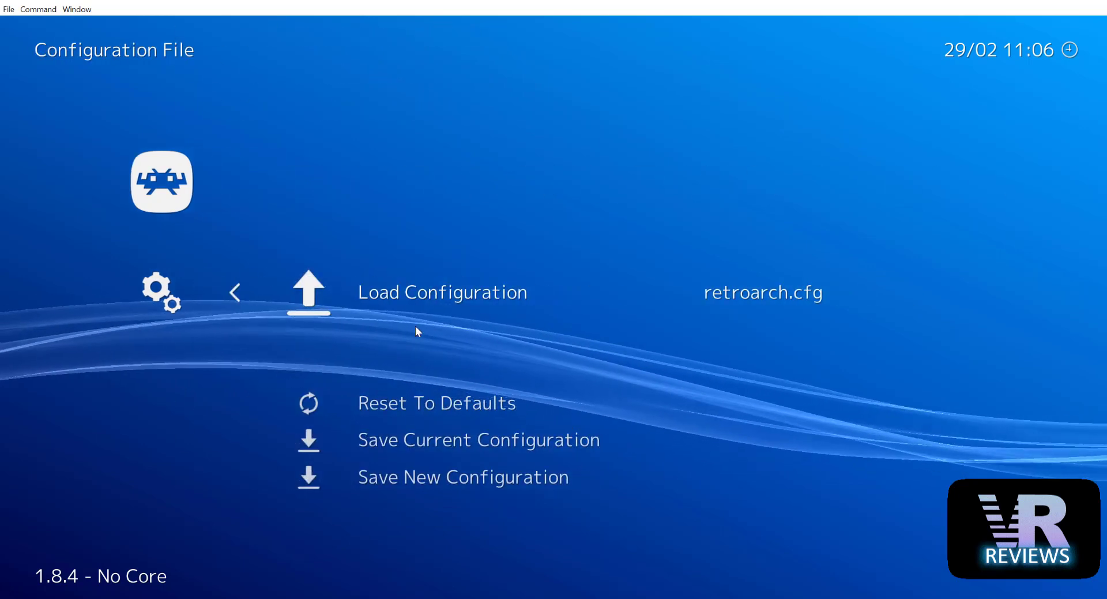
scroll(425, 448, down, 2)
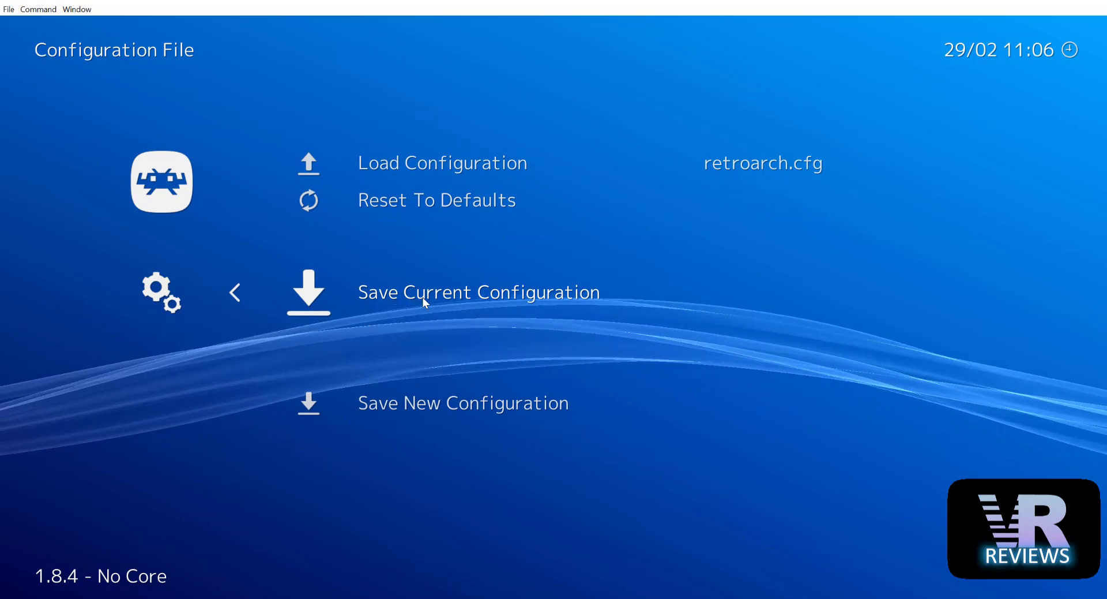
click(425, 301)
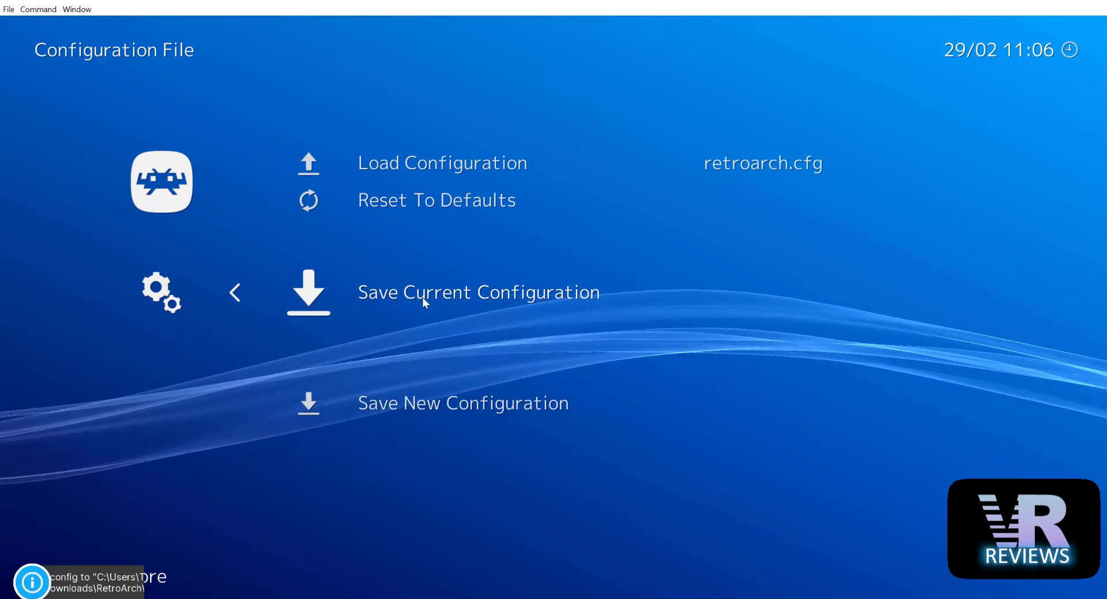